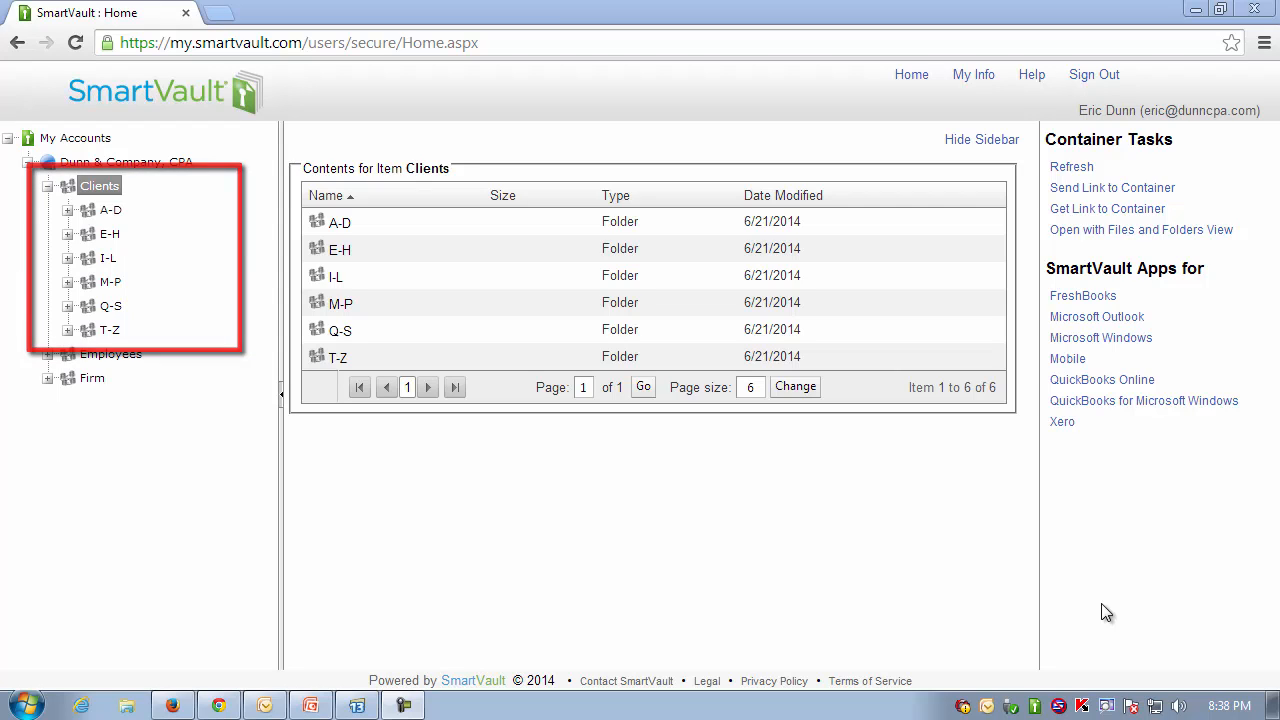
Start a SmartVault client import with Intuit Lacerte as the source
click(1197, 12)
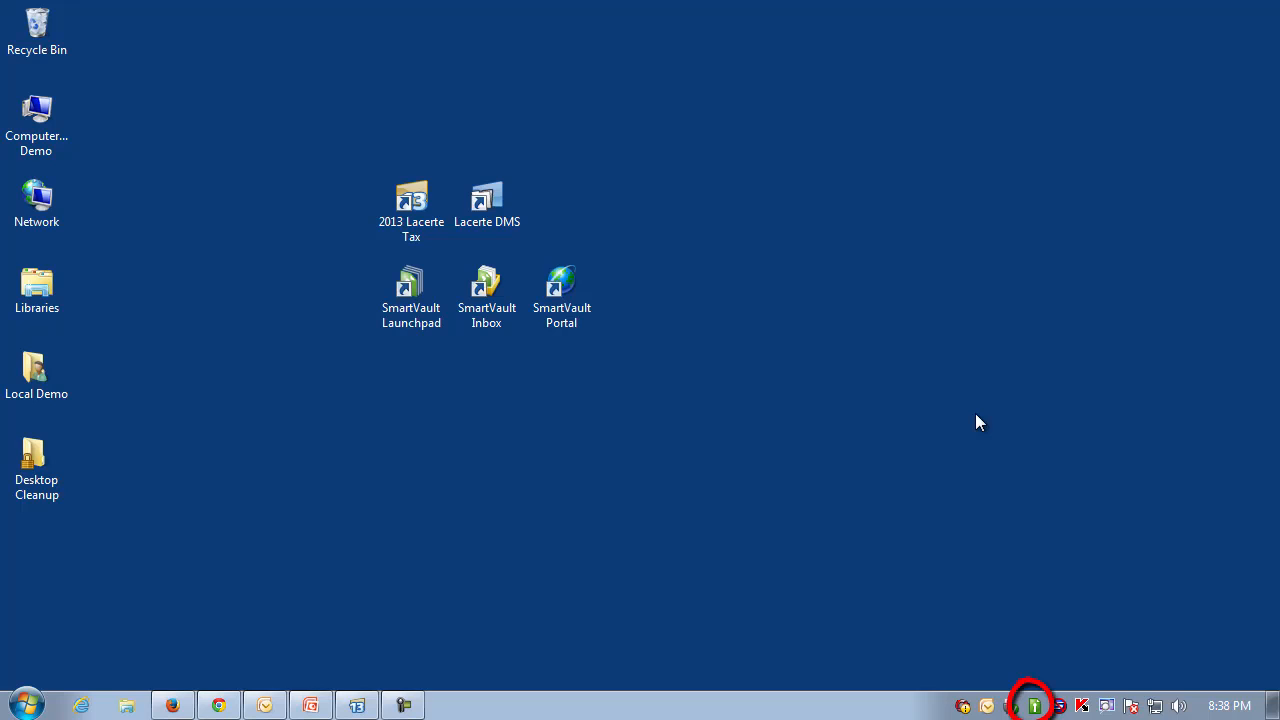
right_click(1034, 705)
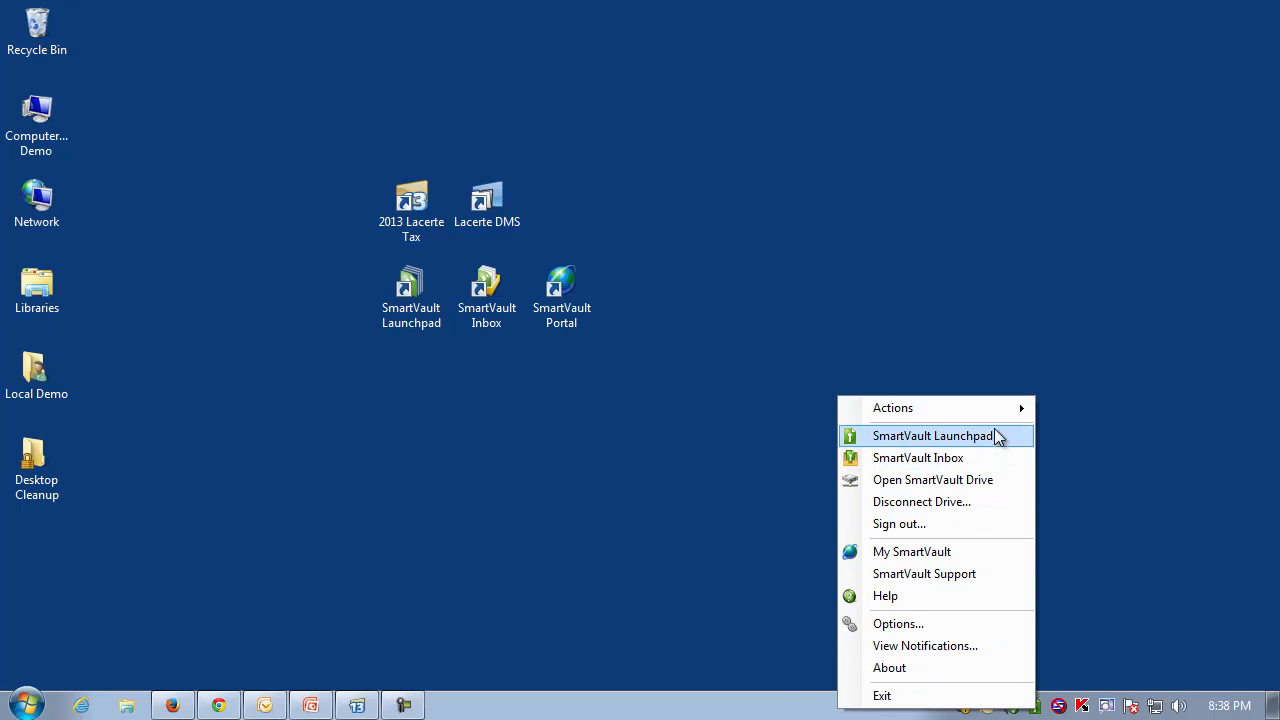
mouse_move(991, 419)
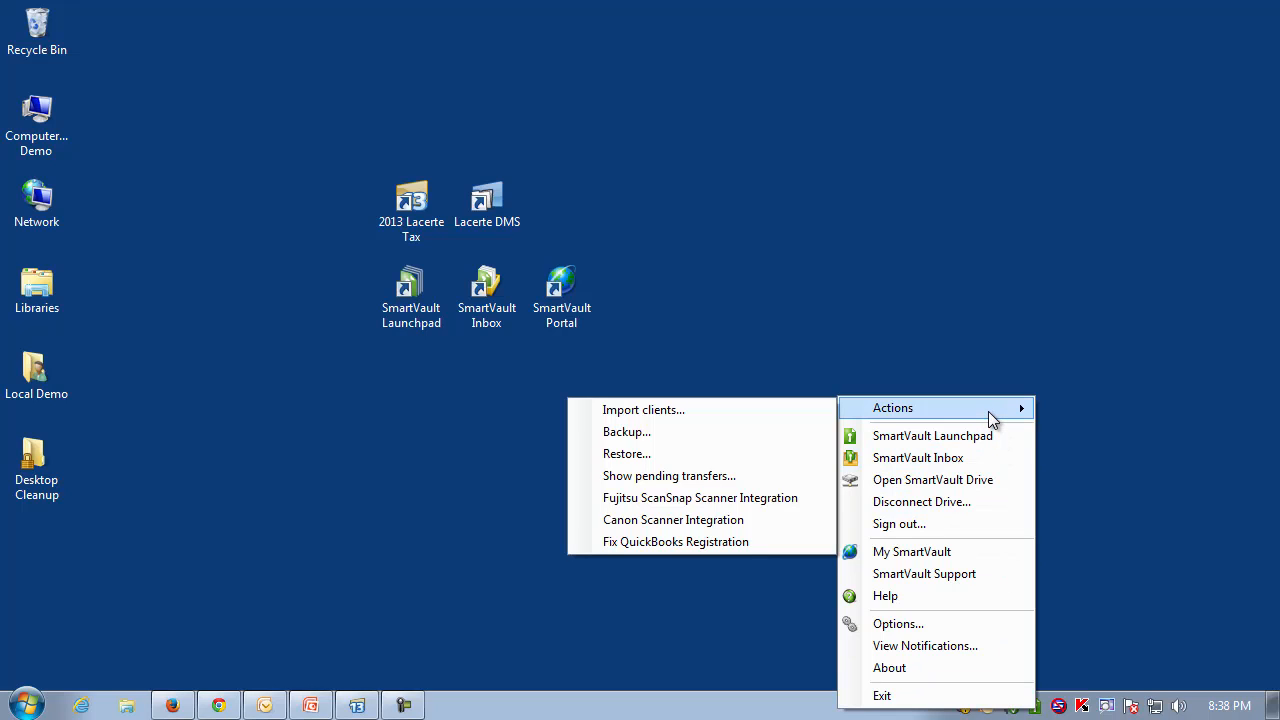
click(808, 421)
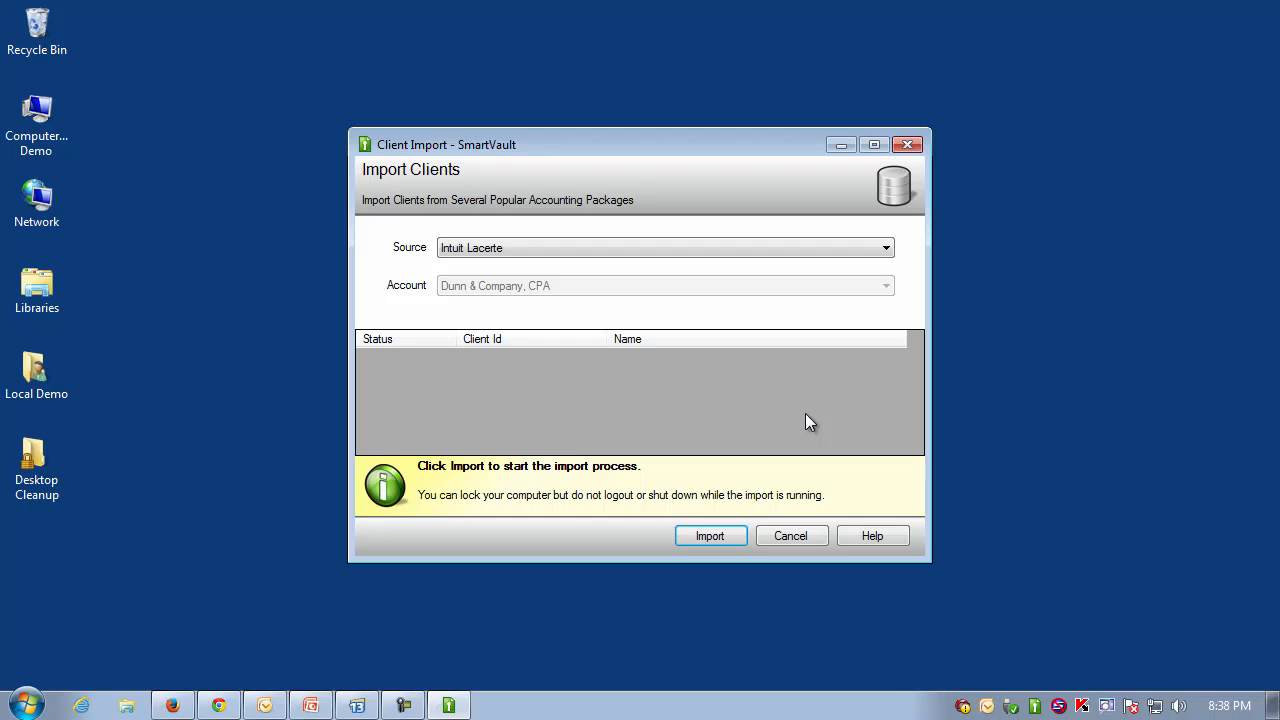
click(792, 250)
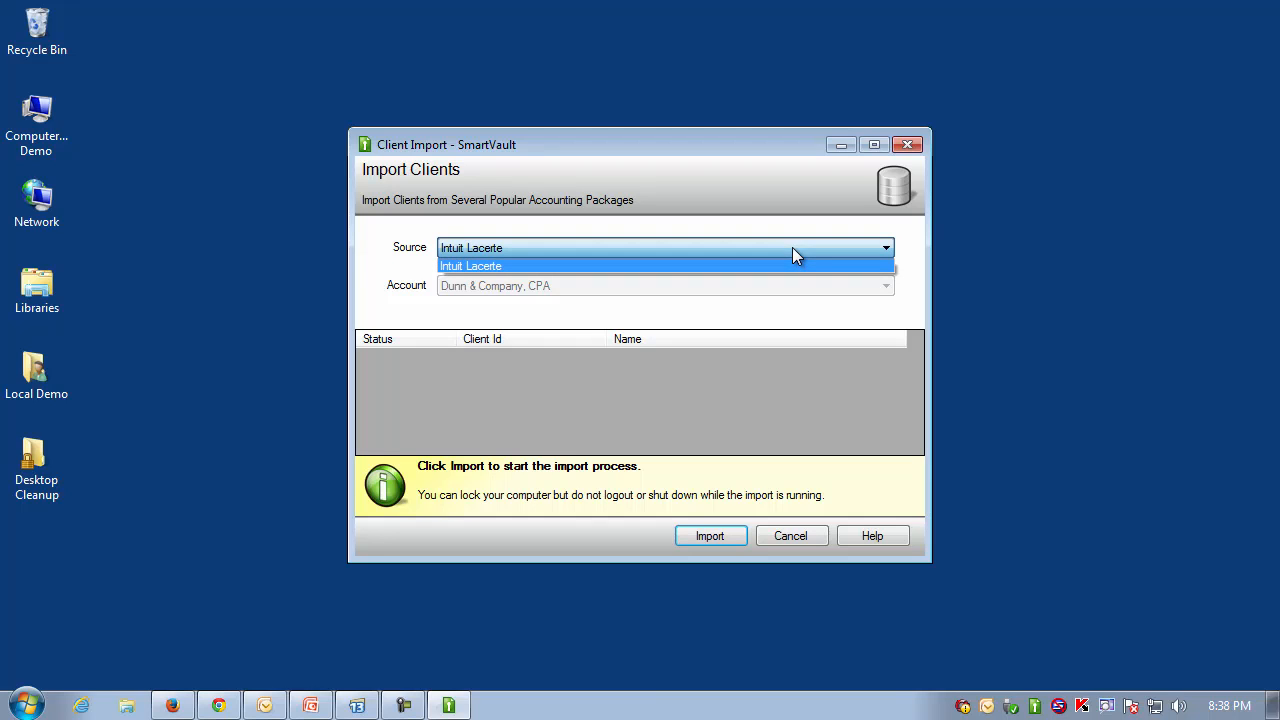
click(782, 245)
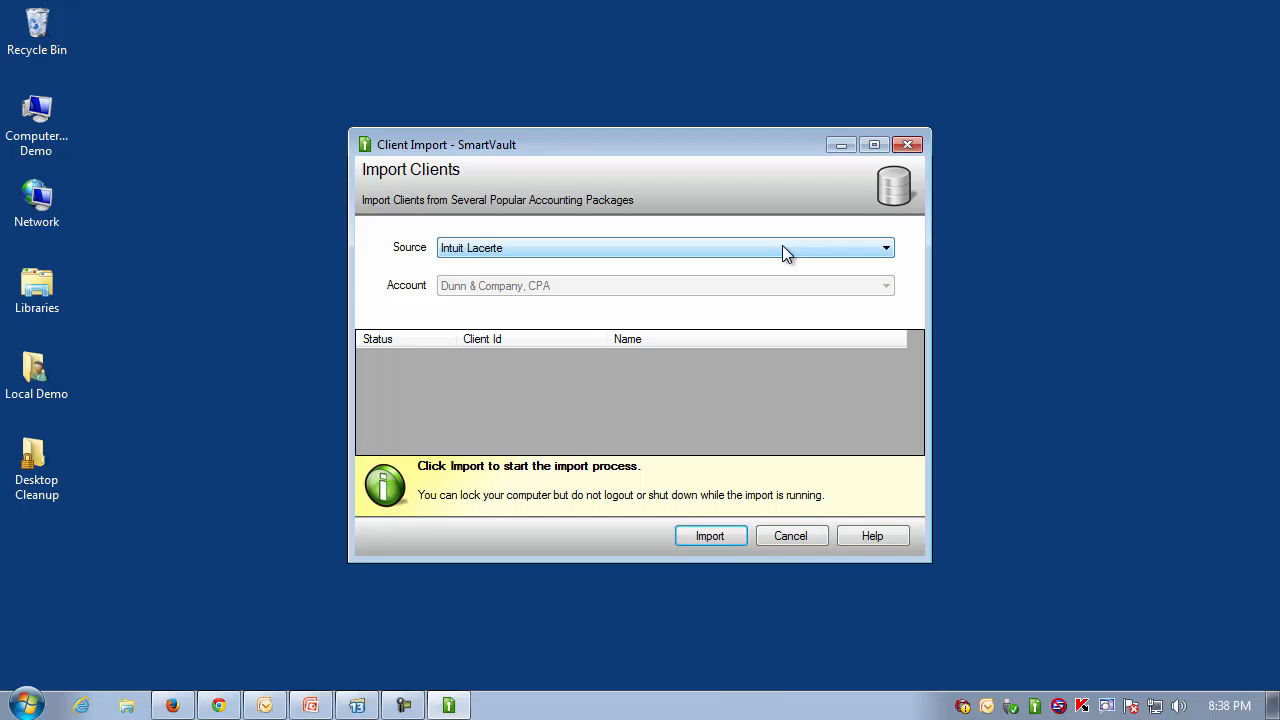
click(712, 531)
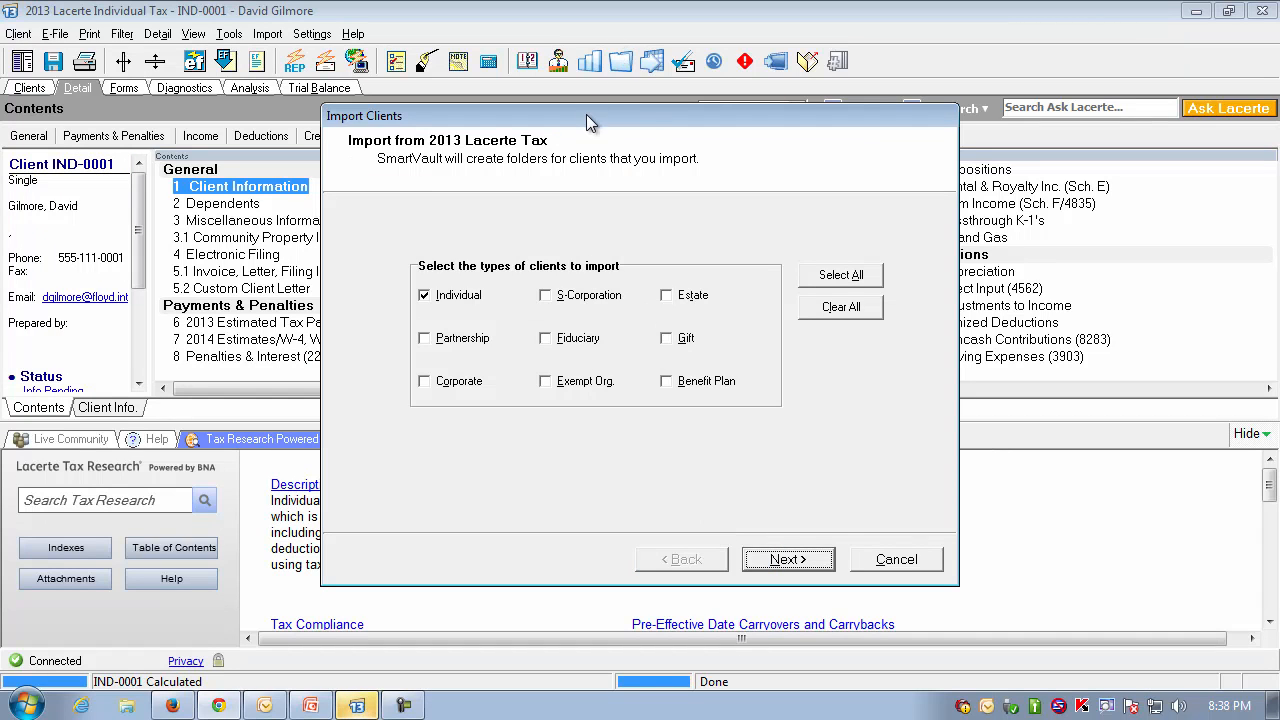
Include all client types in the import from 2013 Lacerte Tax and proceed to the client selection
drag(587, 115, 710, 112)
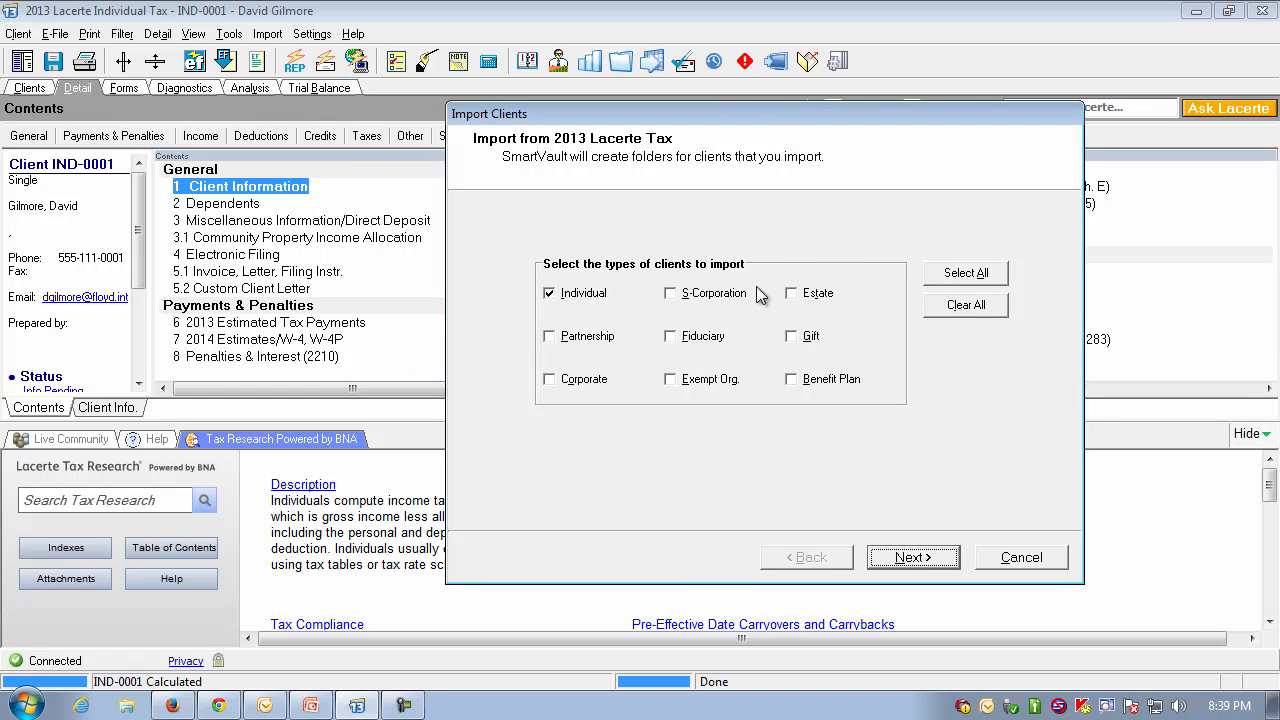
click(997, 281)
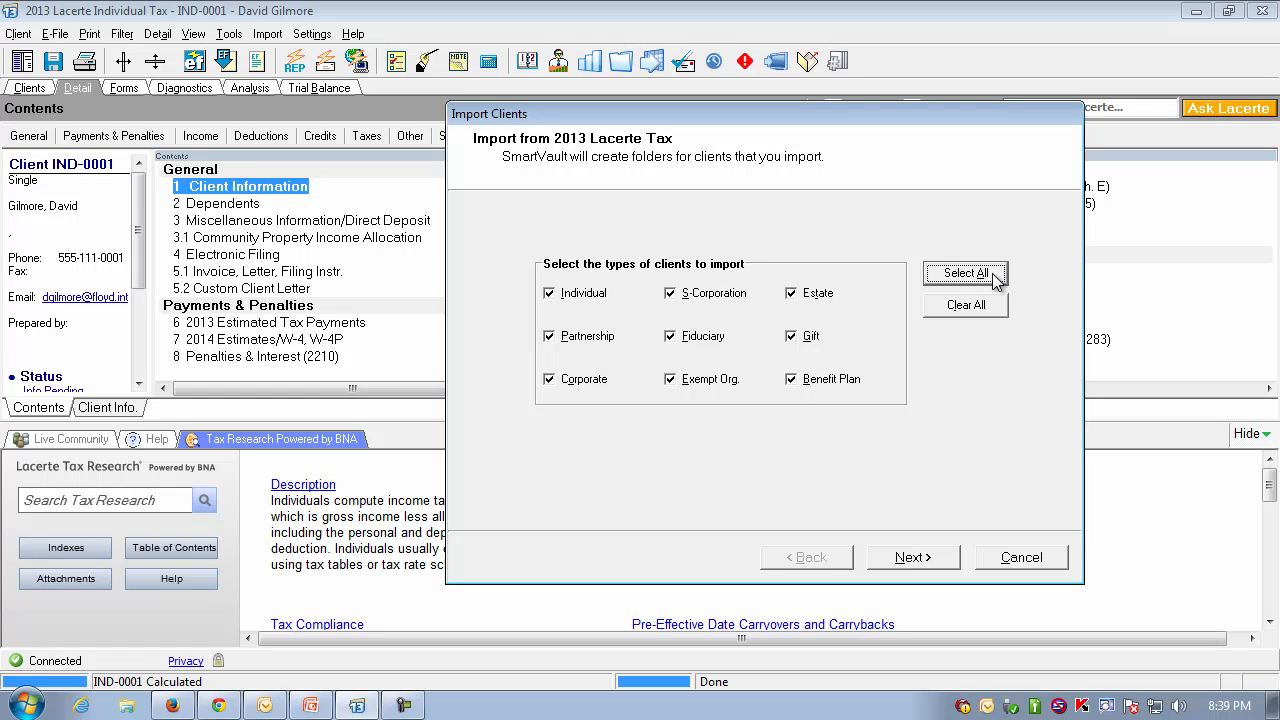
click(932, 559)
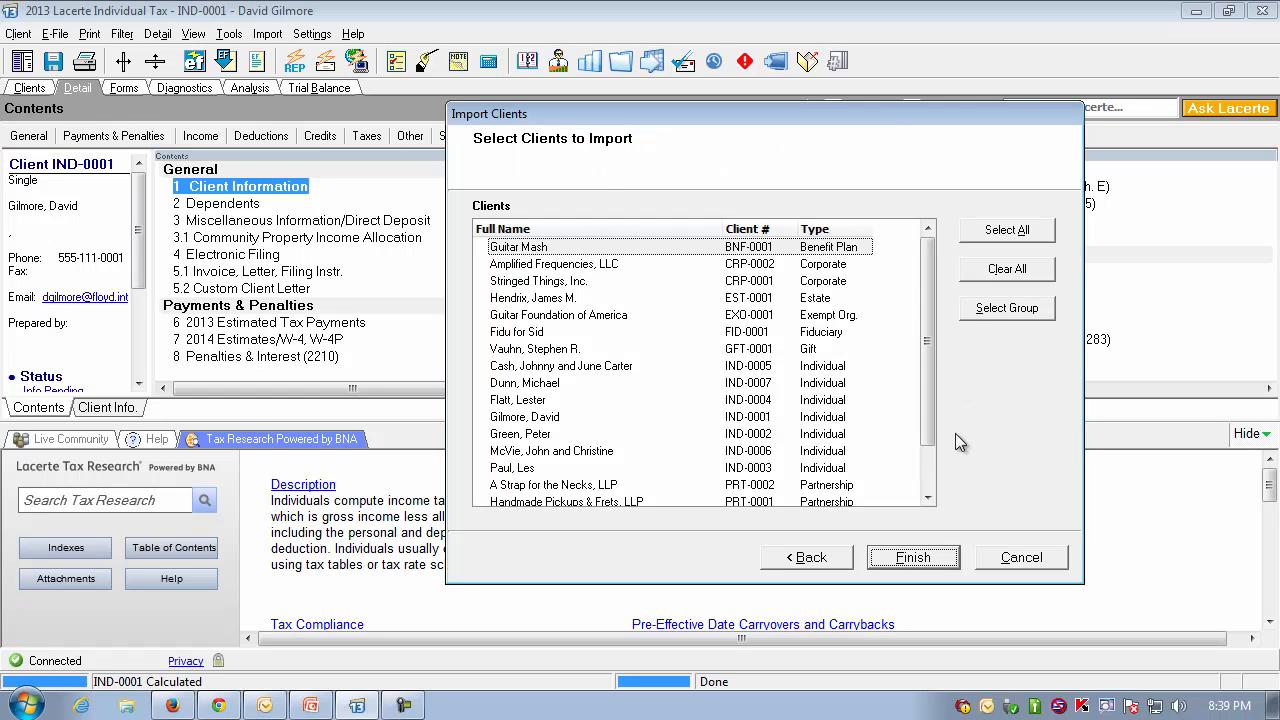
drag(932, 306, 928, 340)
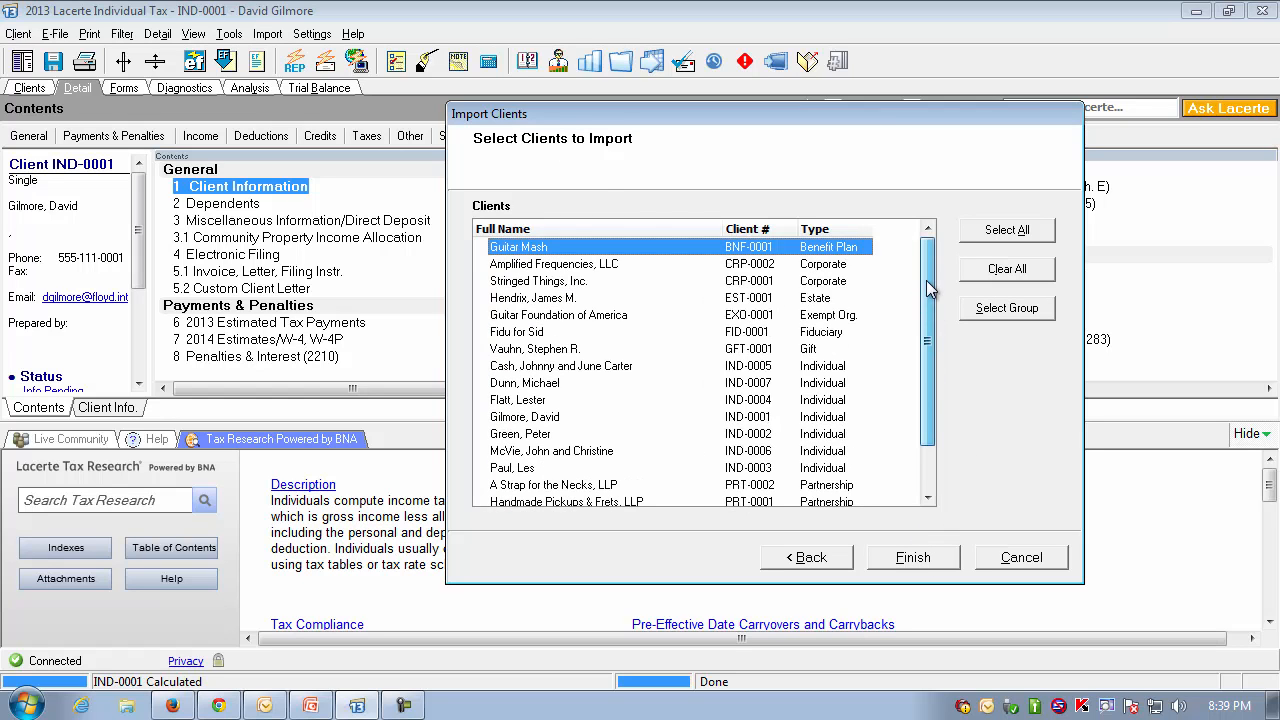
click(1010, 233)
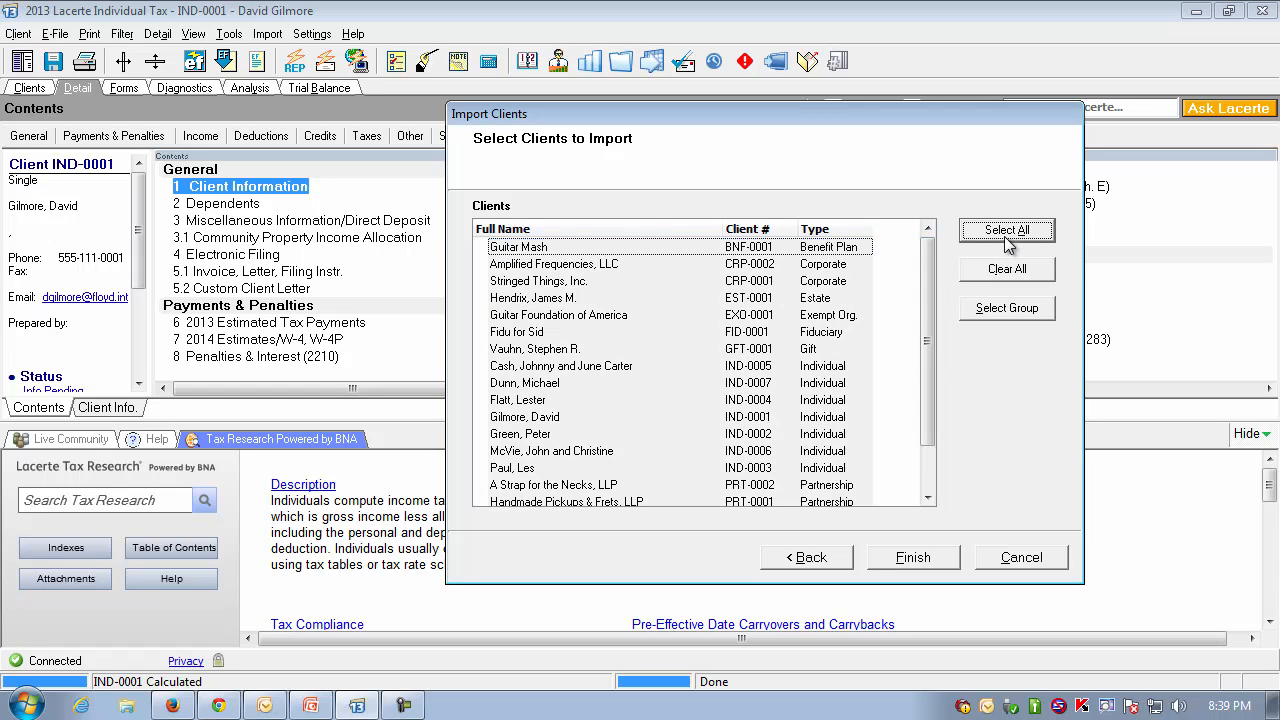
click(1008, 270)
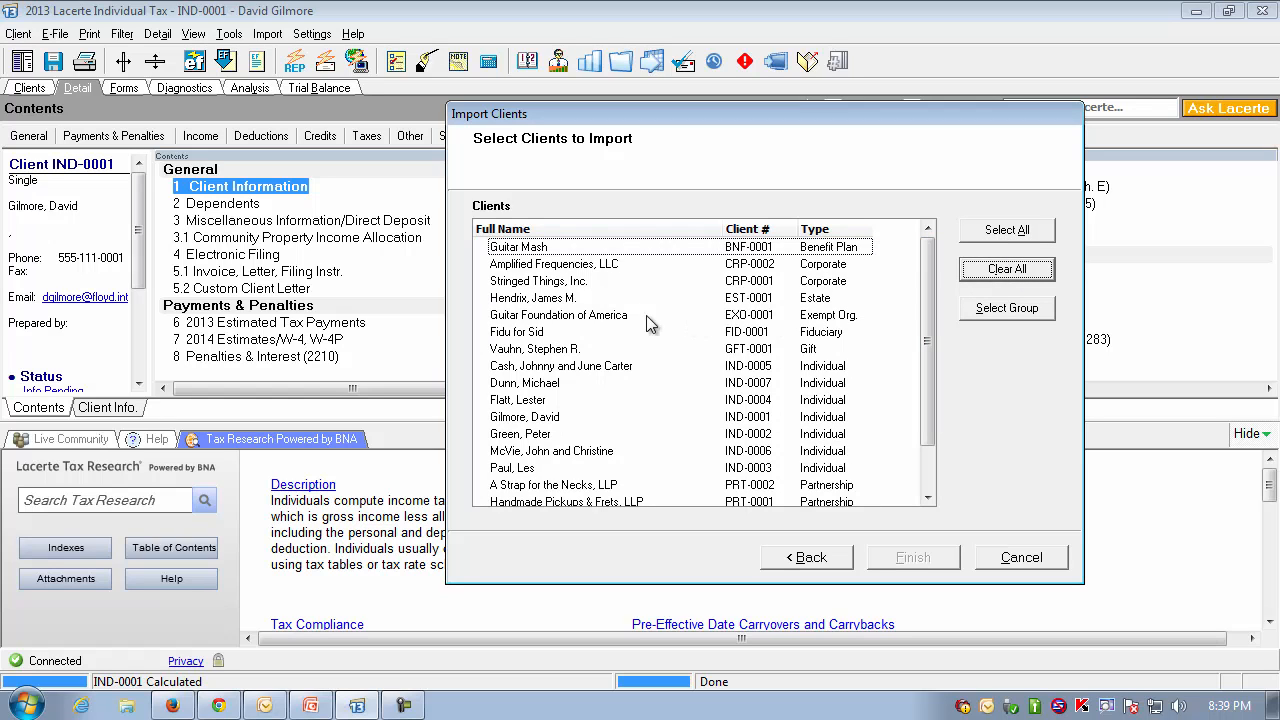
click(545, 250)
click(548, 264)
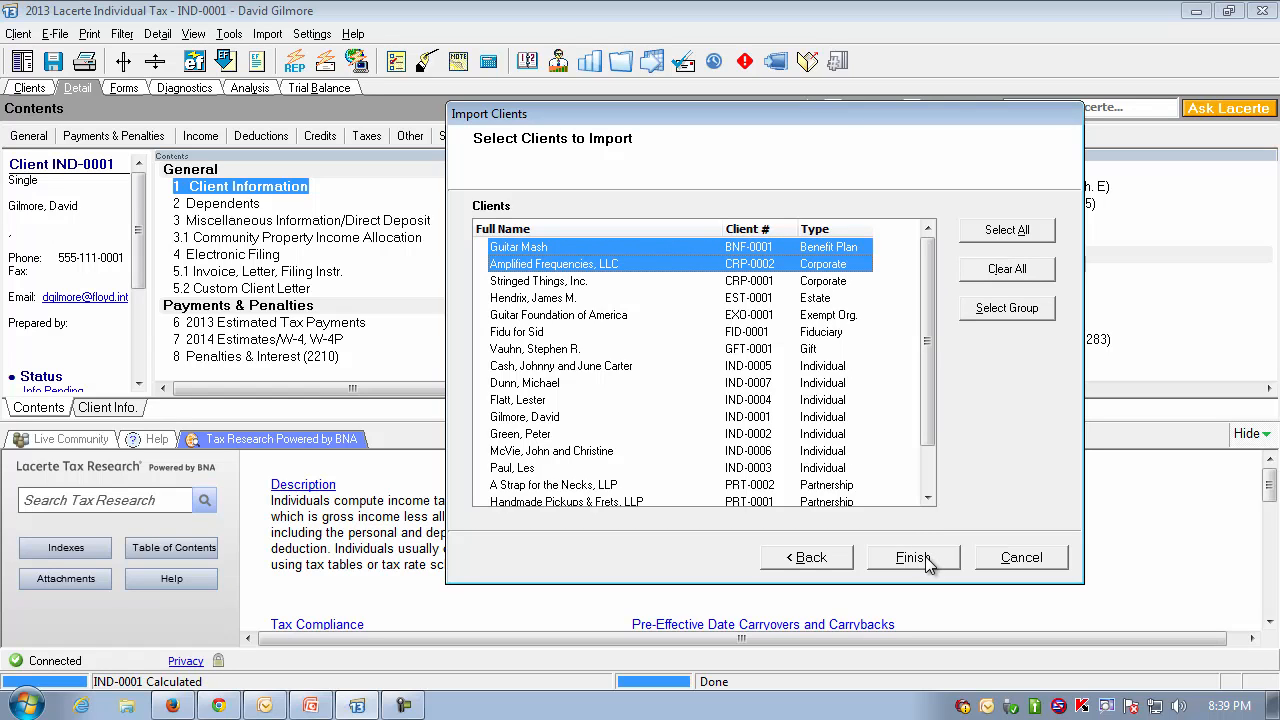
Select every listed client and finish the import into SmartVault
click(1007, 232)
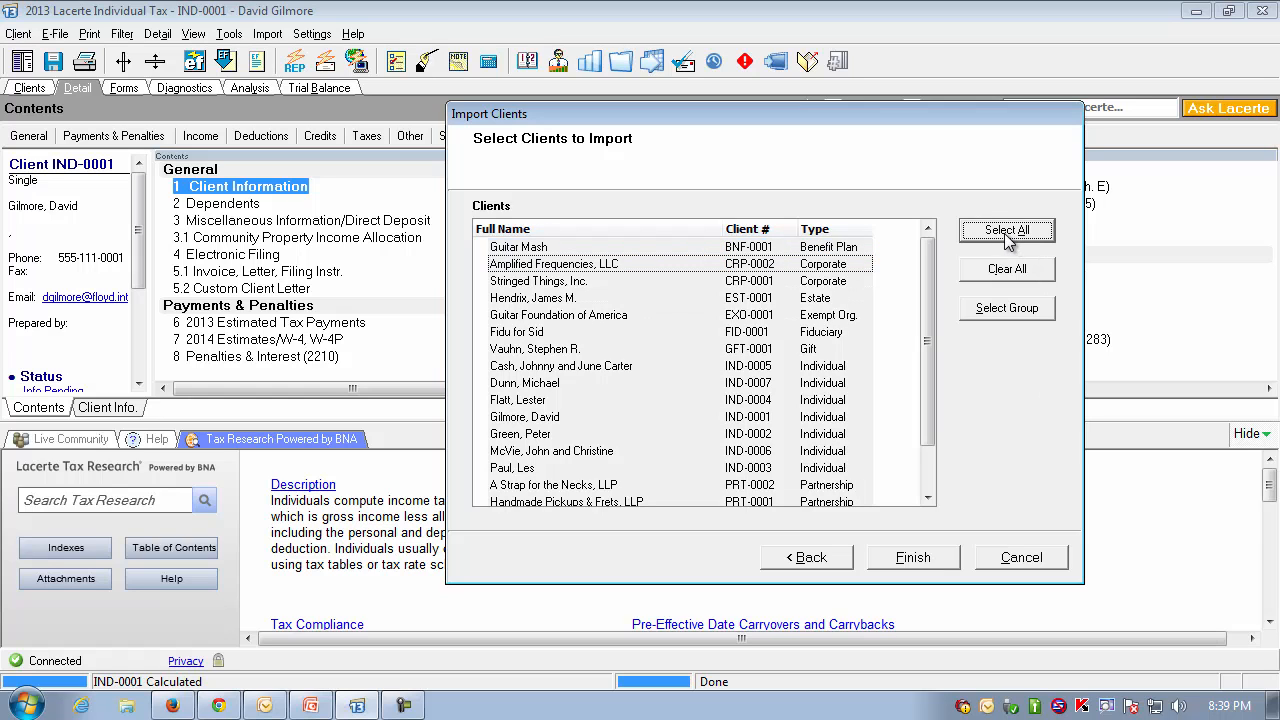
click(945, 558)
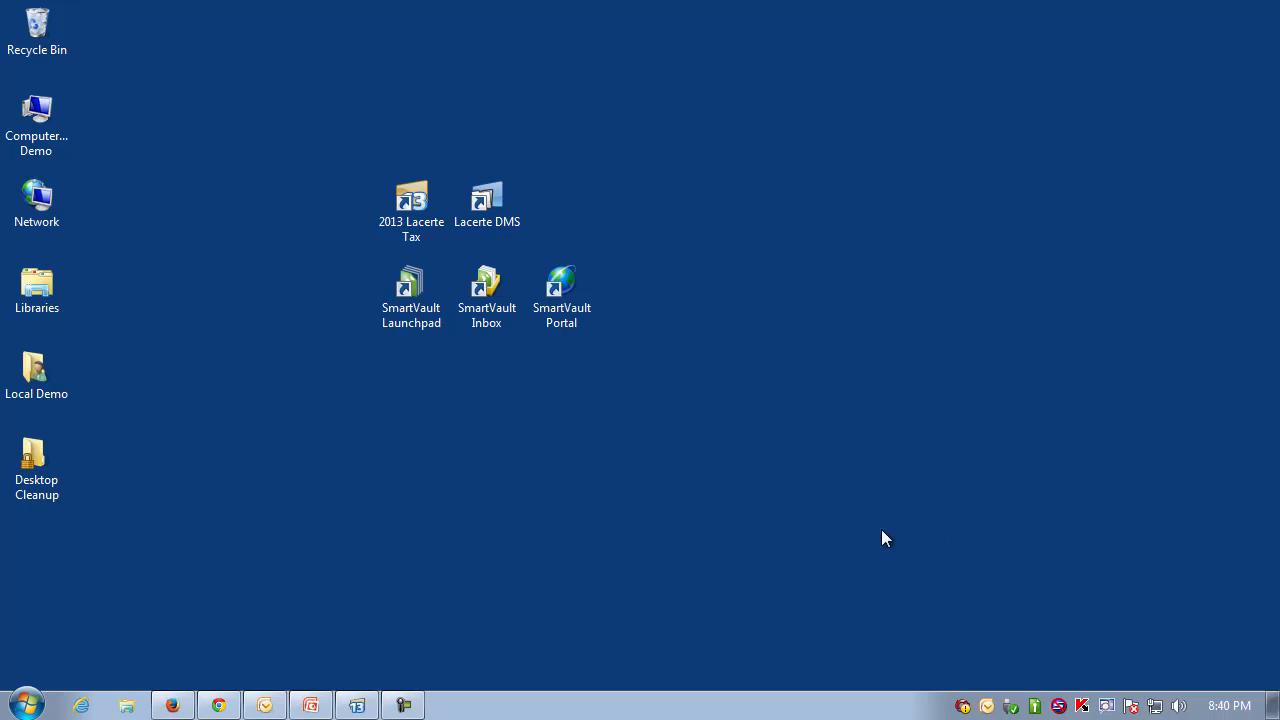
Switch to 2013 Lacerte Tax and open the highlighted client's return from the list of all clients
click(362, 705)
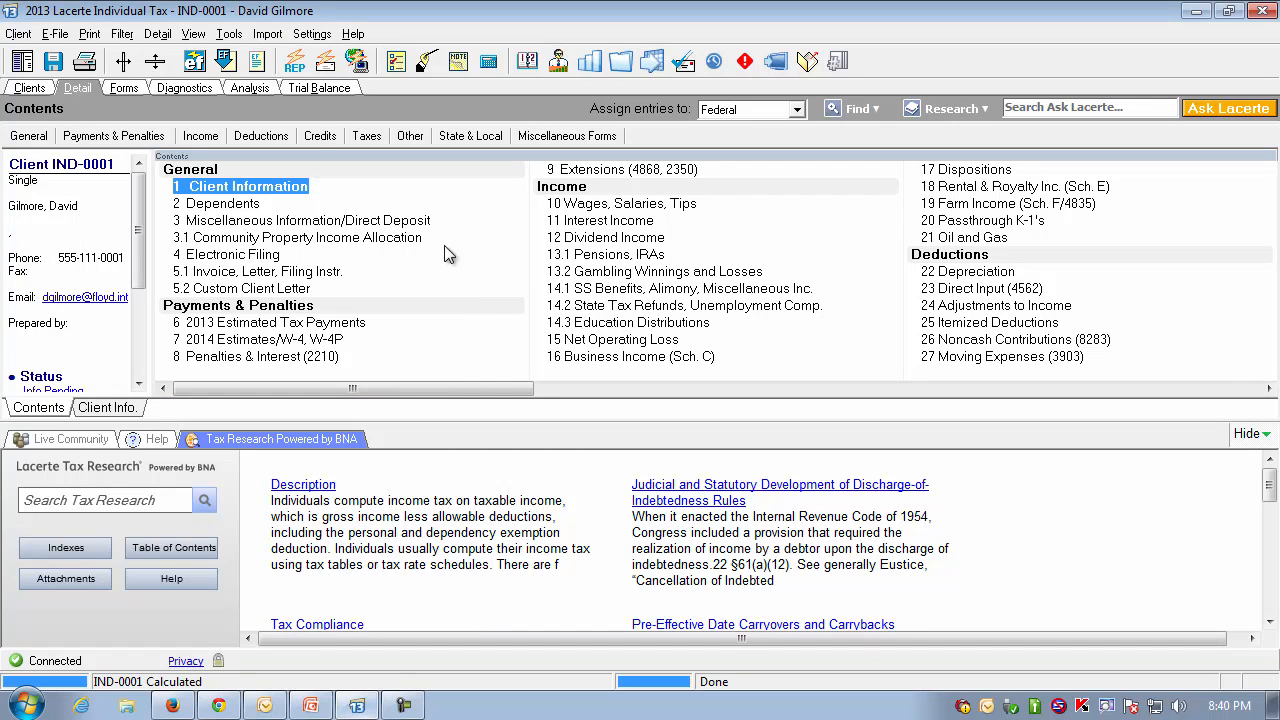
click(30, 89)
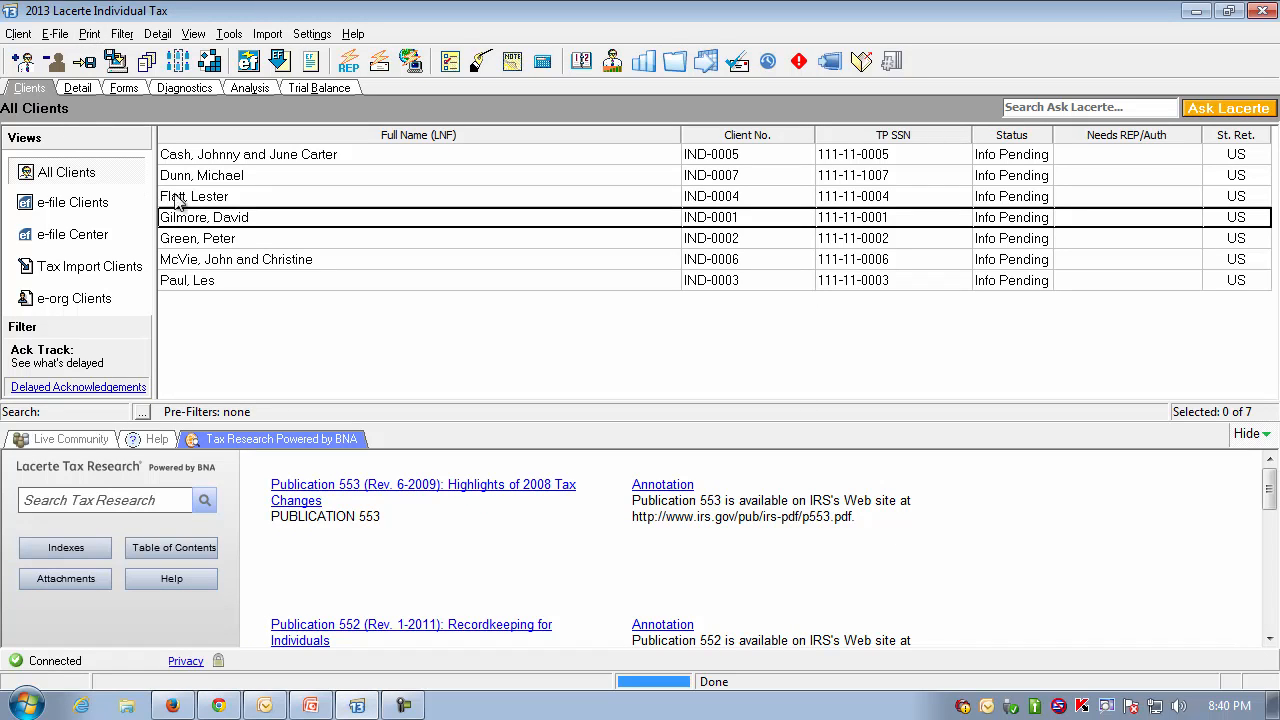
double_click(205, 220)
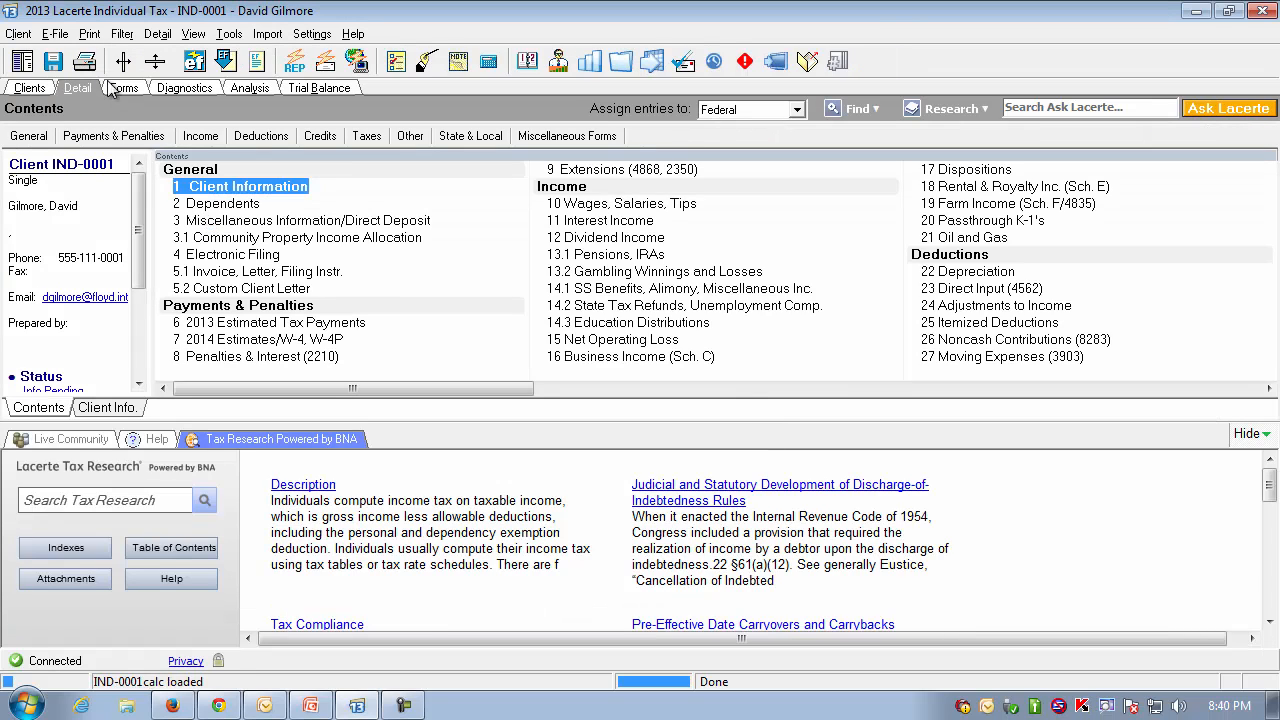
Print the complete return without a printer copy, sending the client copy to File (PDF) and SmartVault and the government filing copy to SmartVault
click(84, 61)
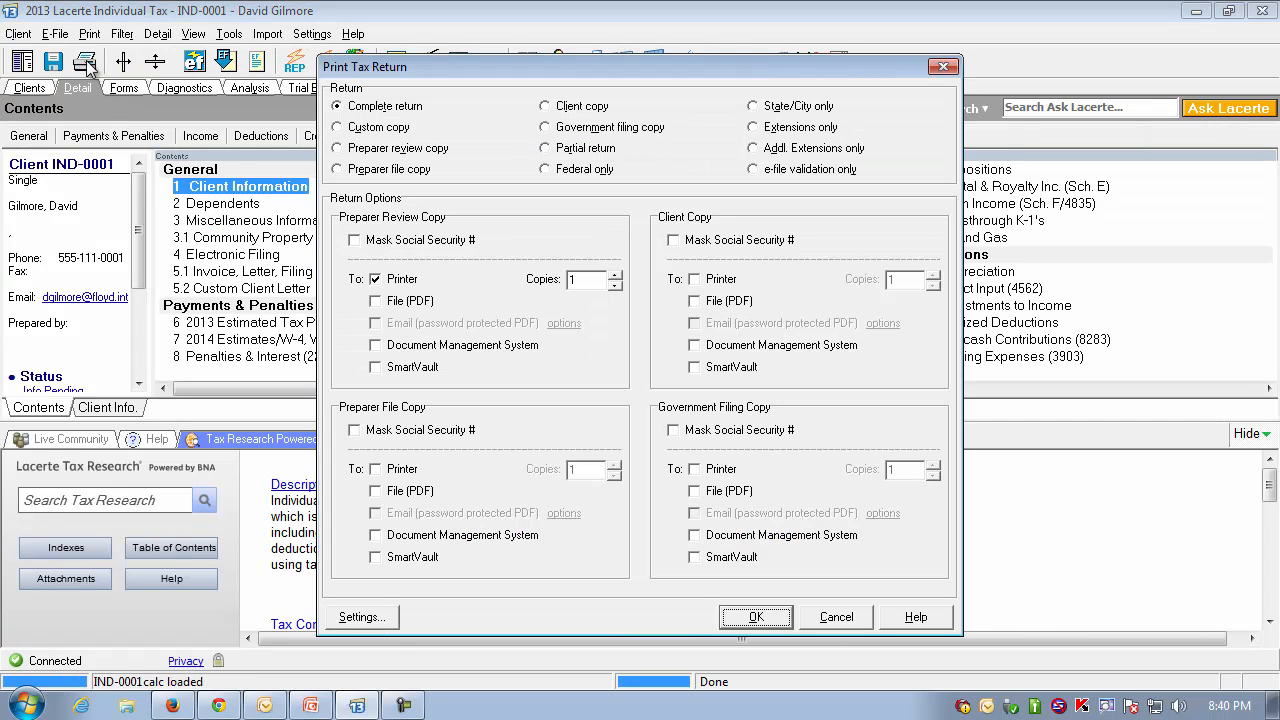
click(390, 281)
click(396, 301)
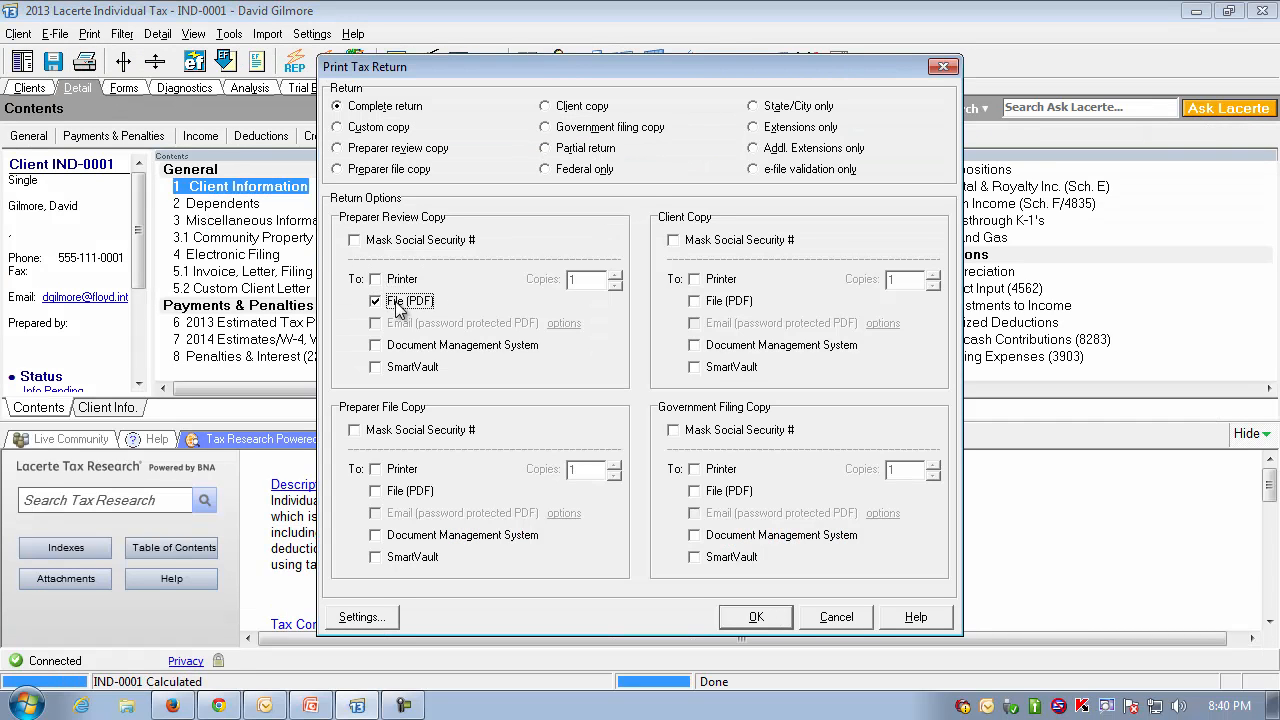
click(704, 303)
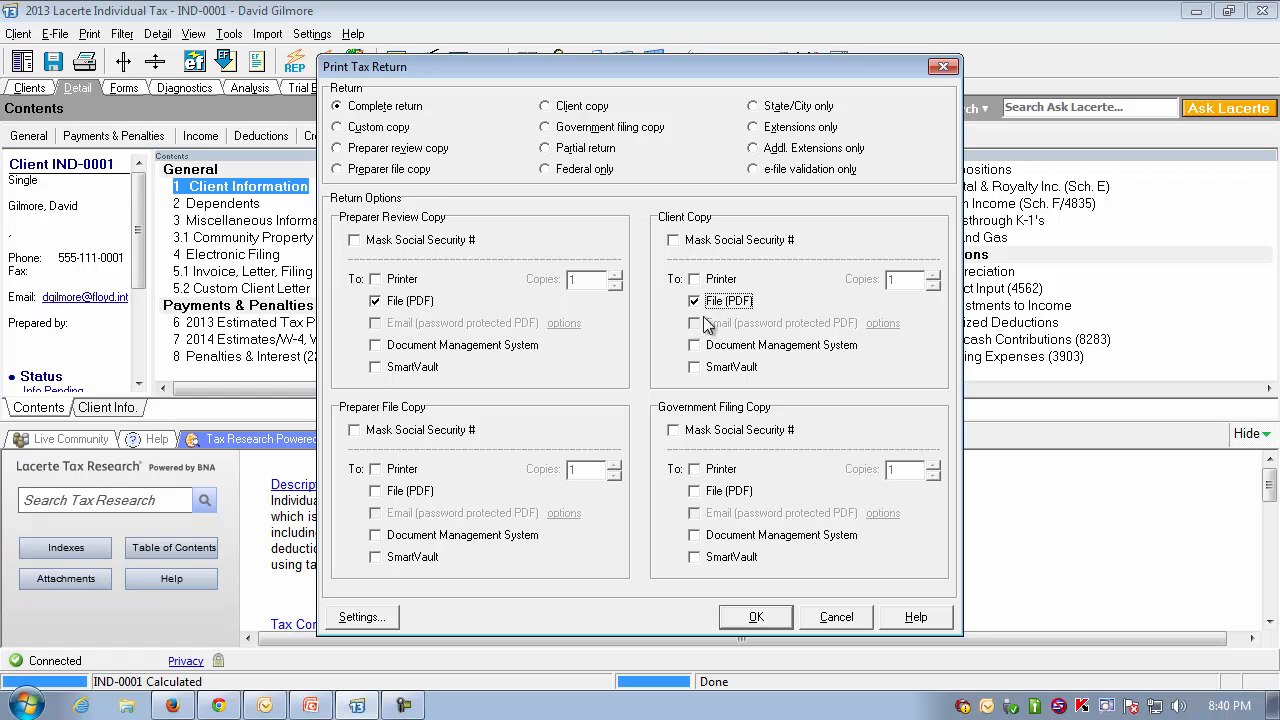
click(396, 304)
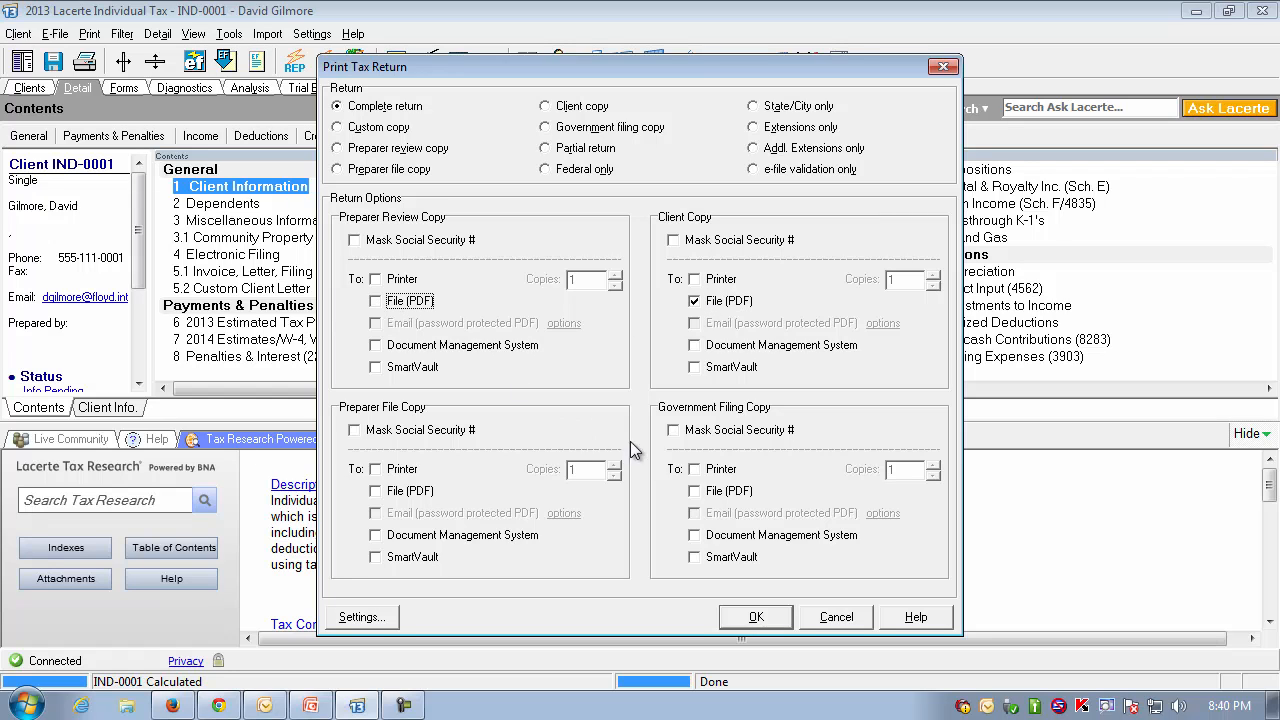
click(716, 561)
click(698, 303)
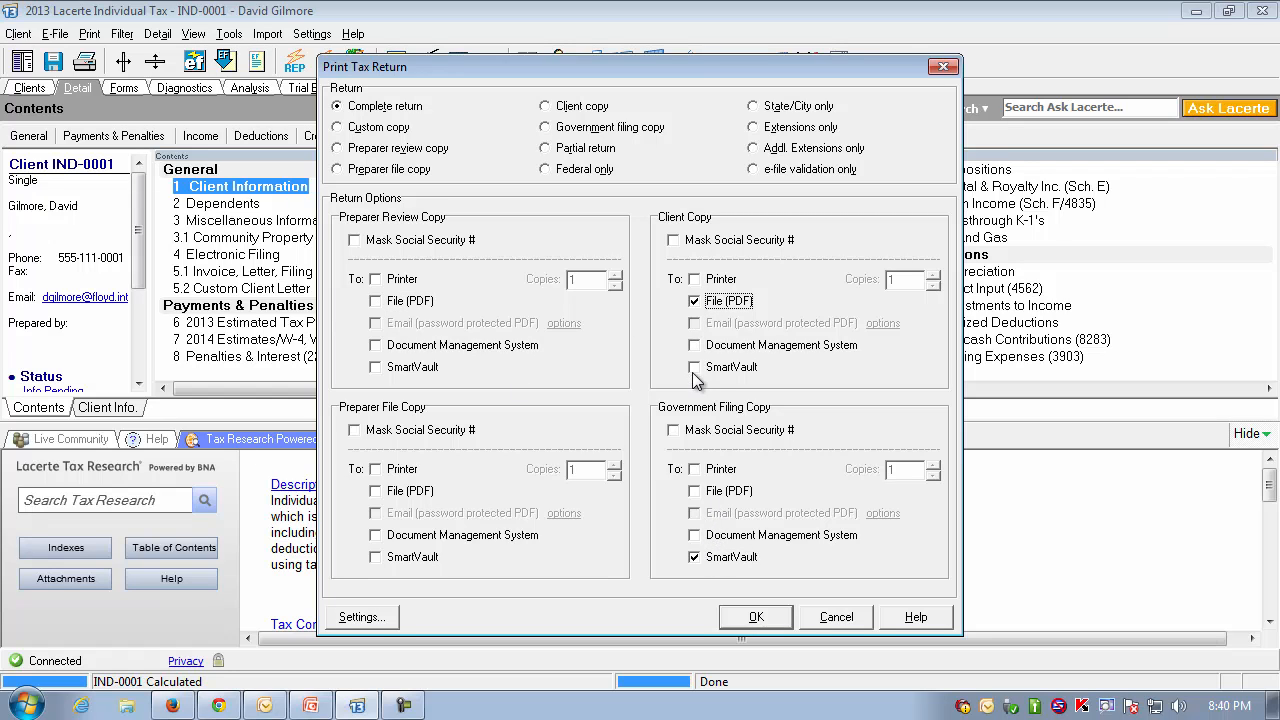
click(697, 370)
click(756, 616)
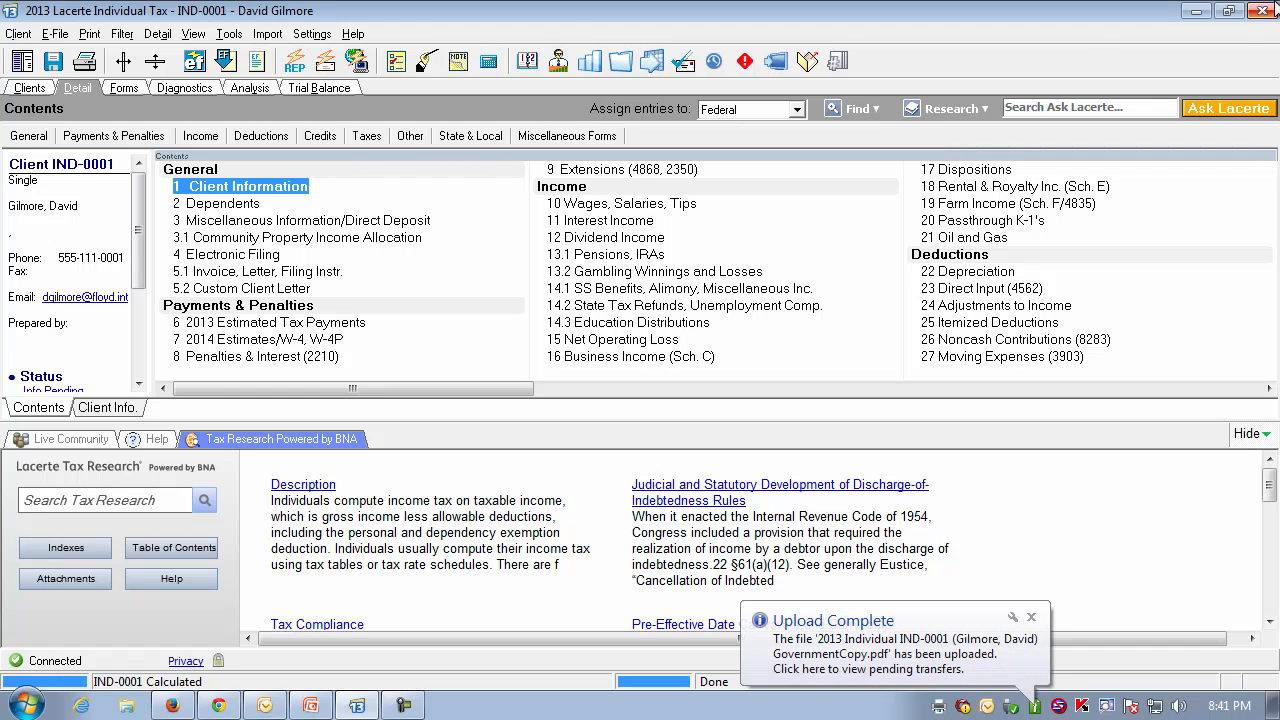
Switch to SmartVault in Chrome and examine the last client vault in the A-D group, including its Tax and TY13 folders
click(1200, 10)
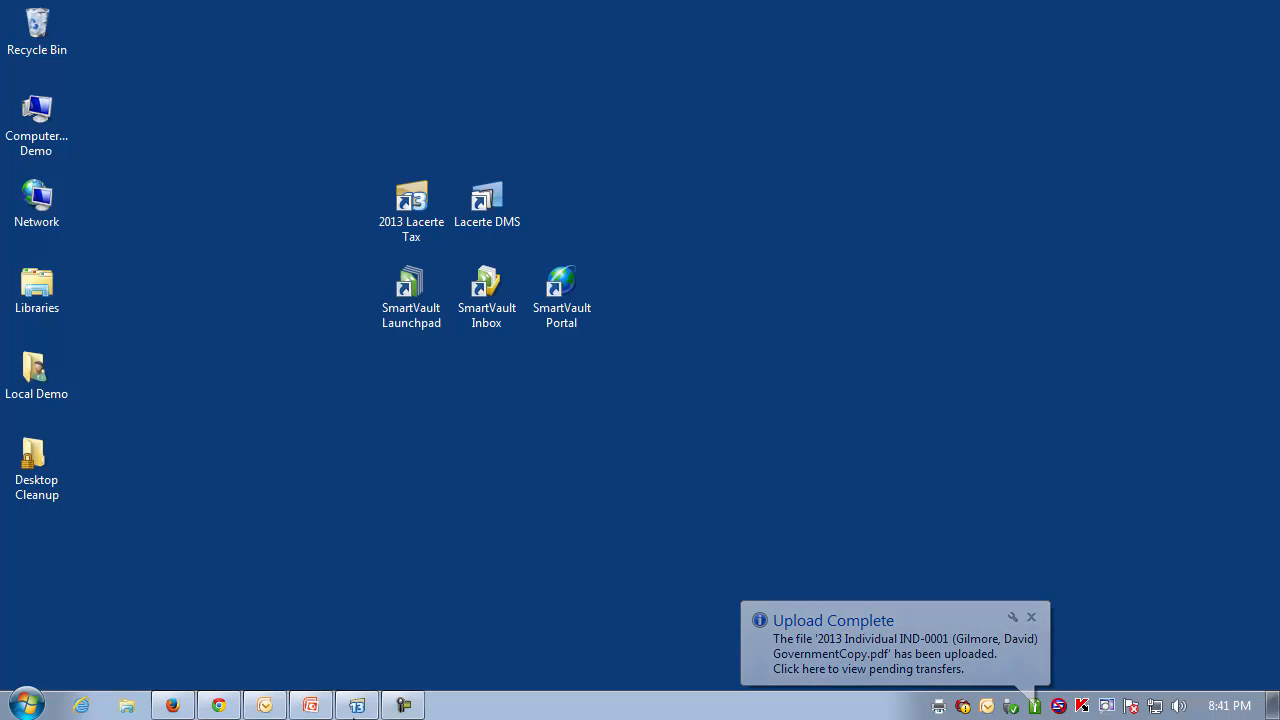
click(231, 710)
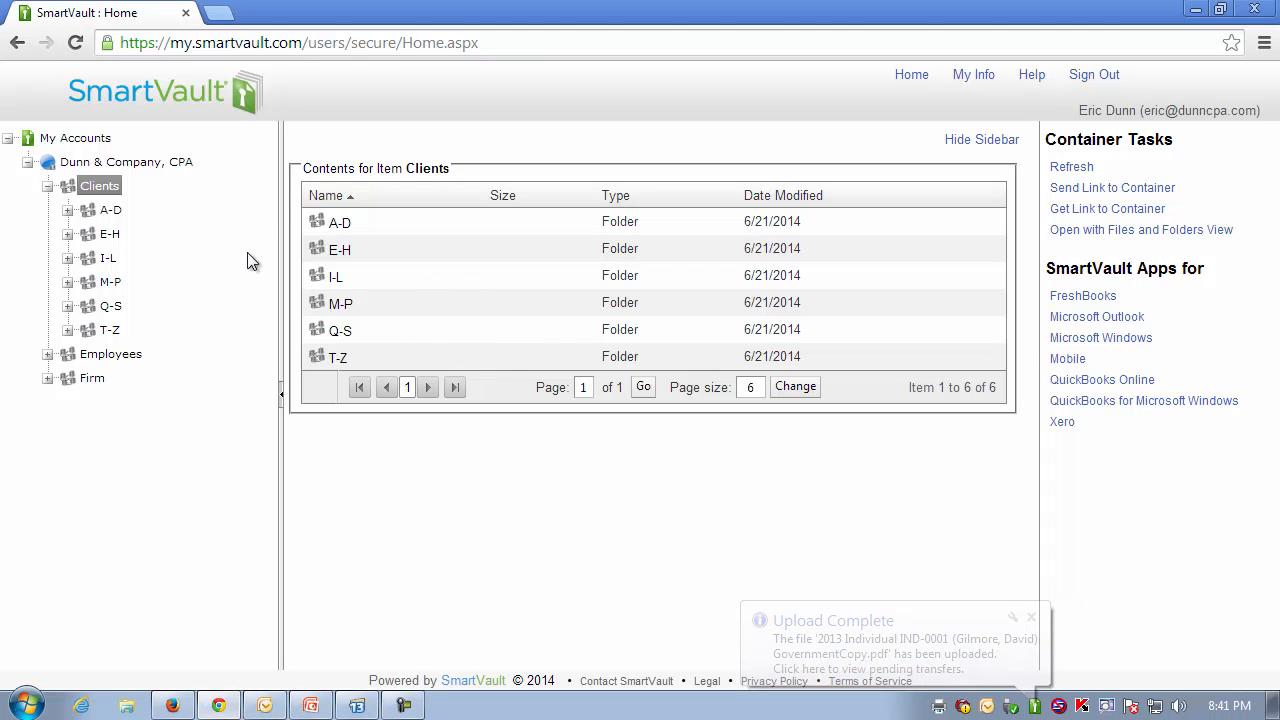
click(114, 211)
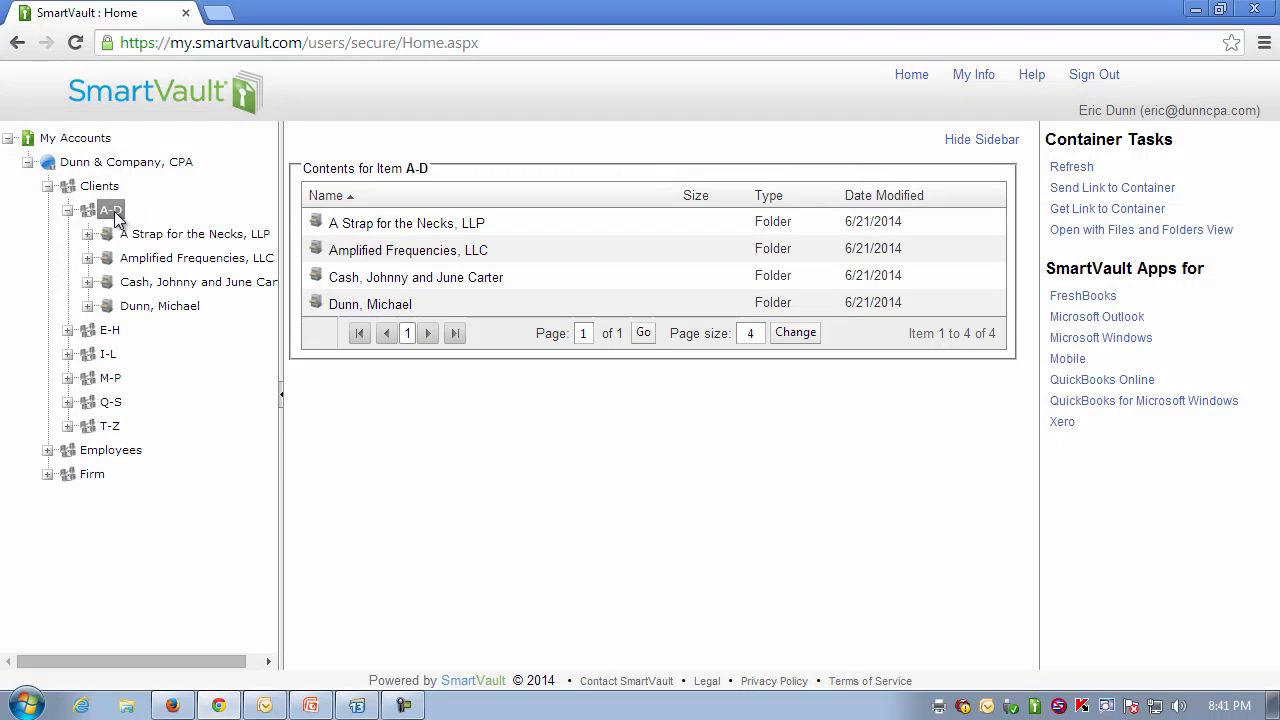
click(183, 306)
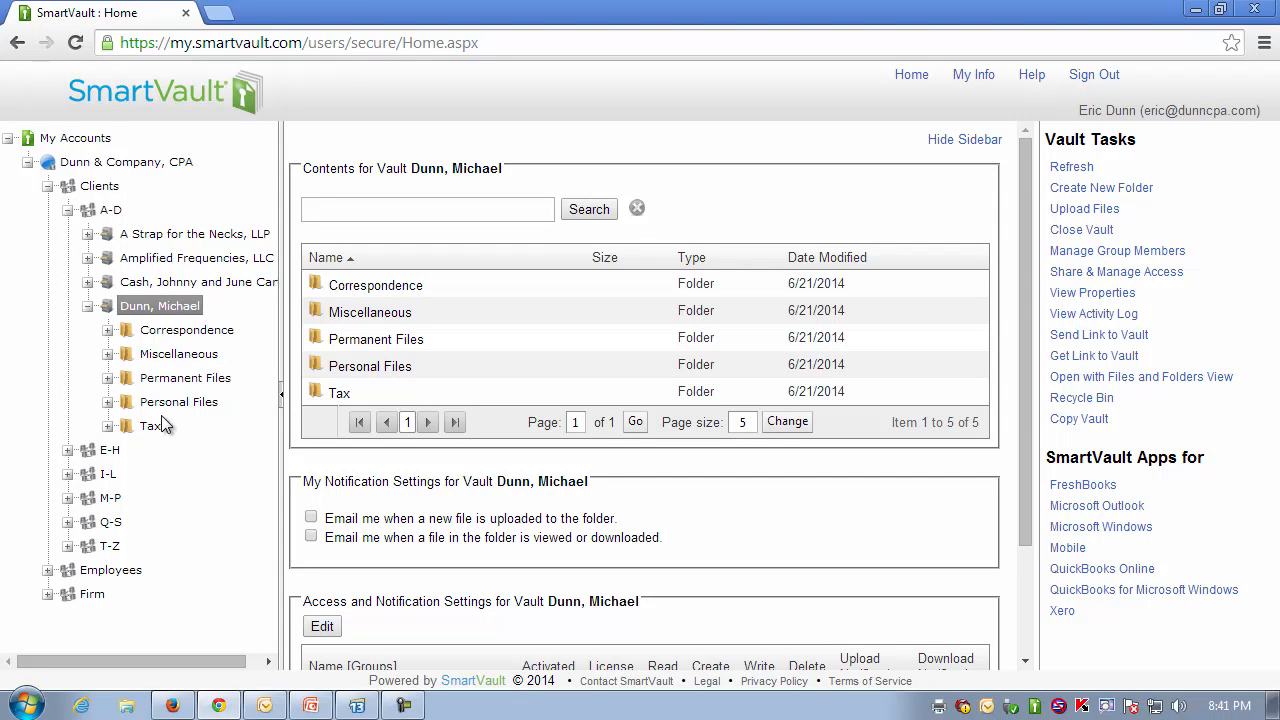
click(153, 422)
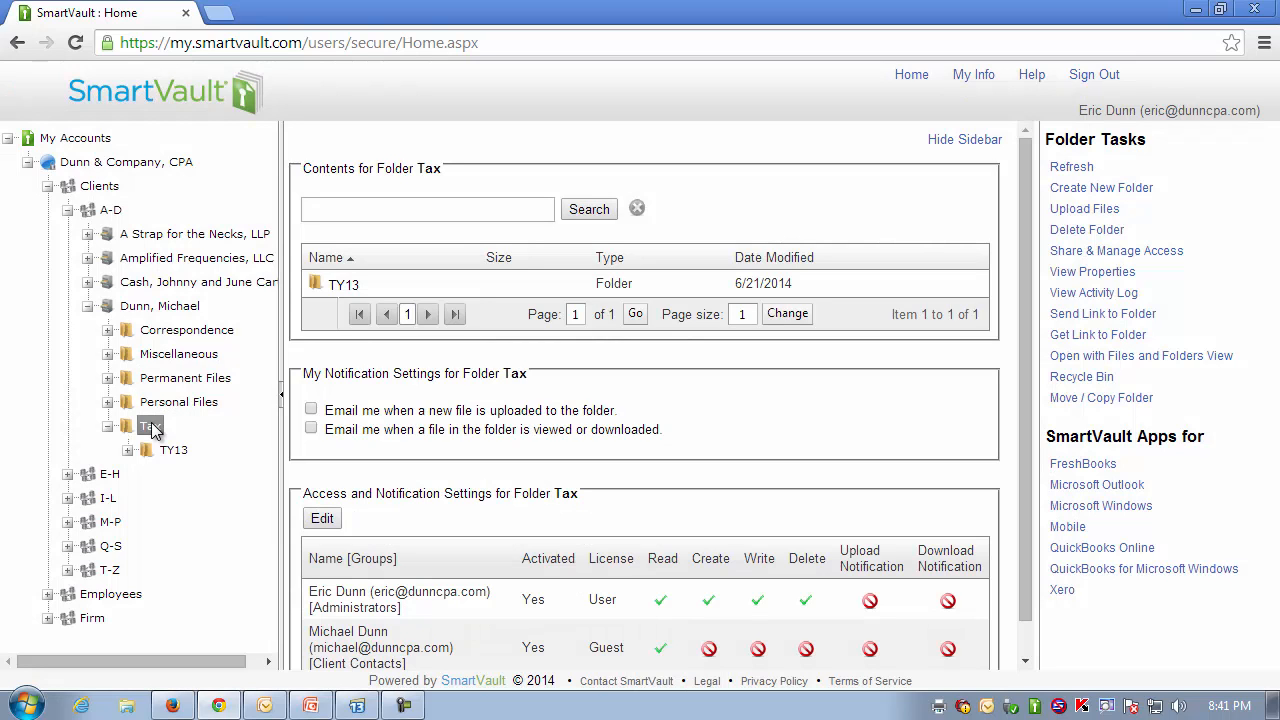
click(170, 450)
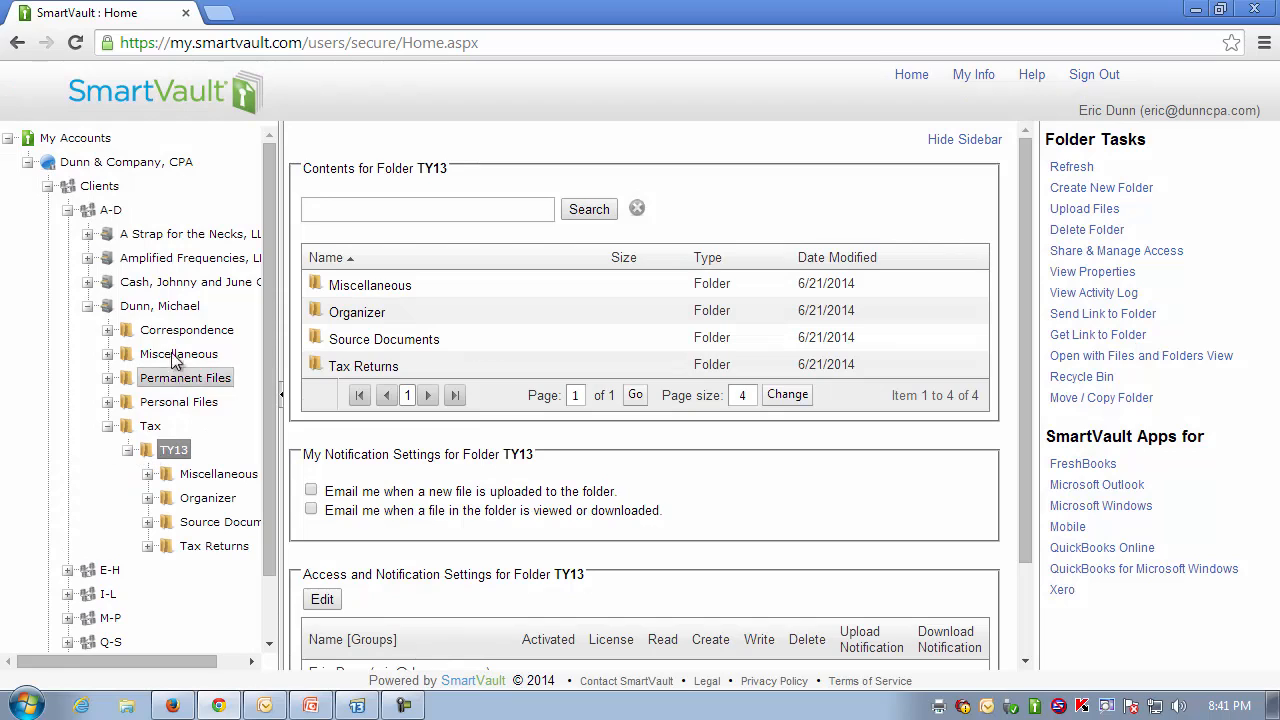
click(88, 307)
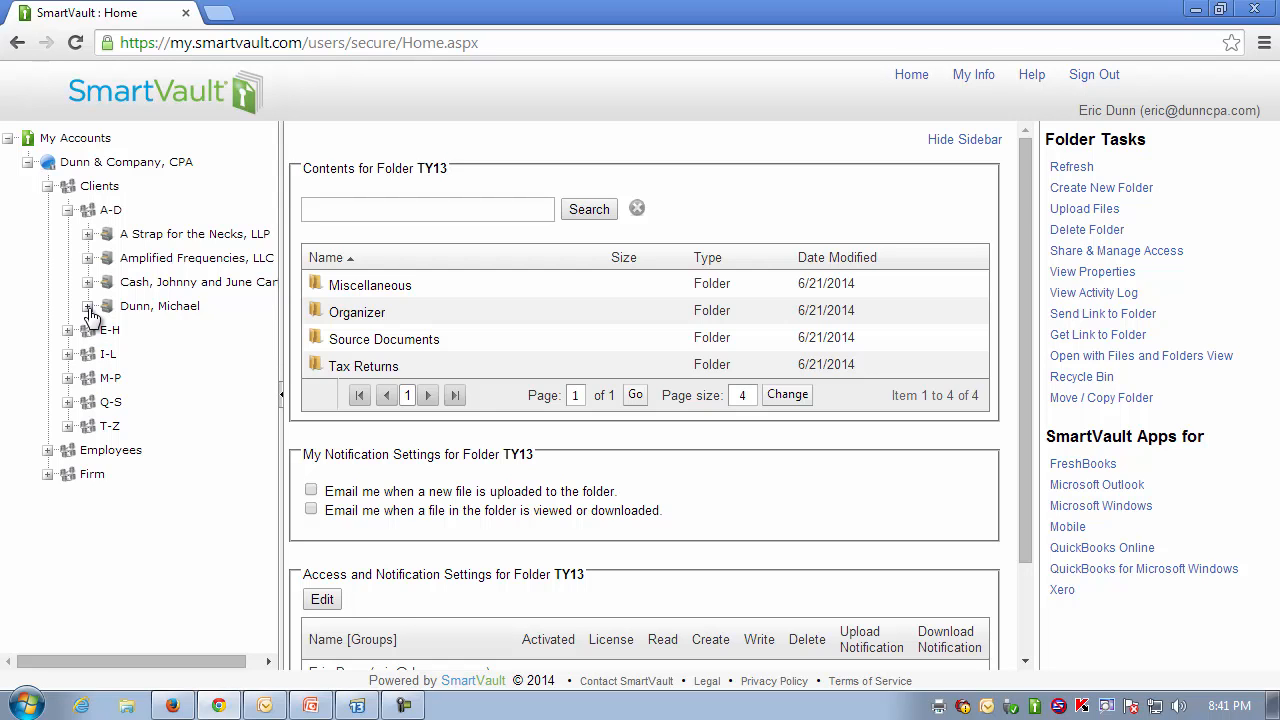
Open the client invitations for the Dunn & Company, CPA account and filter them to clients not yet invited
click(149, 165)
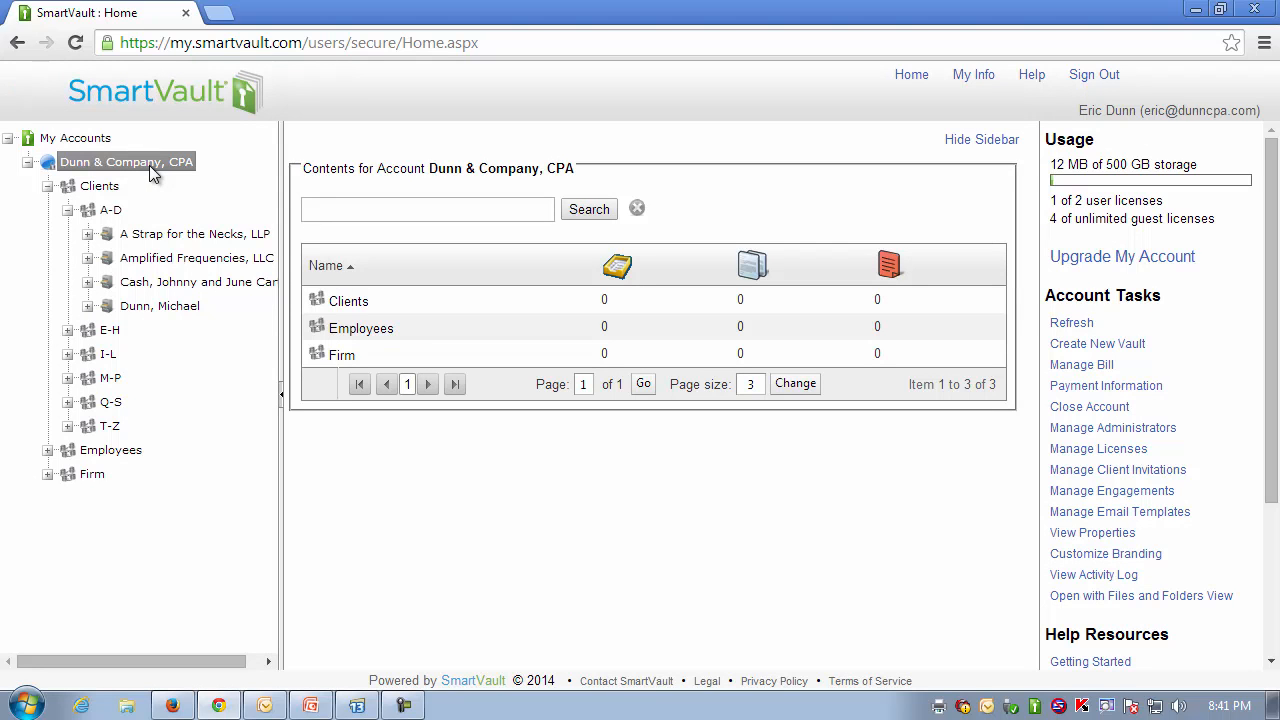
click(113, 162)
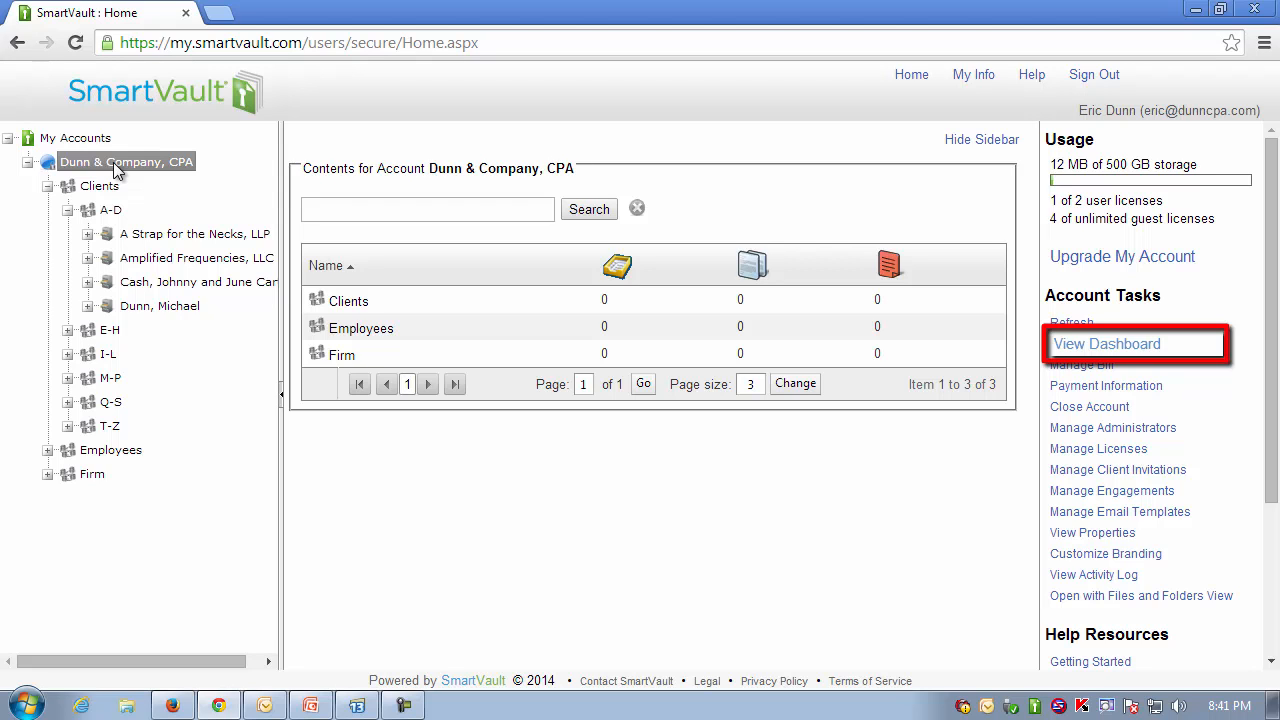
click(1143, 471)
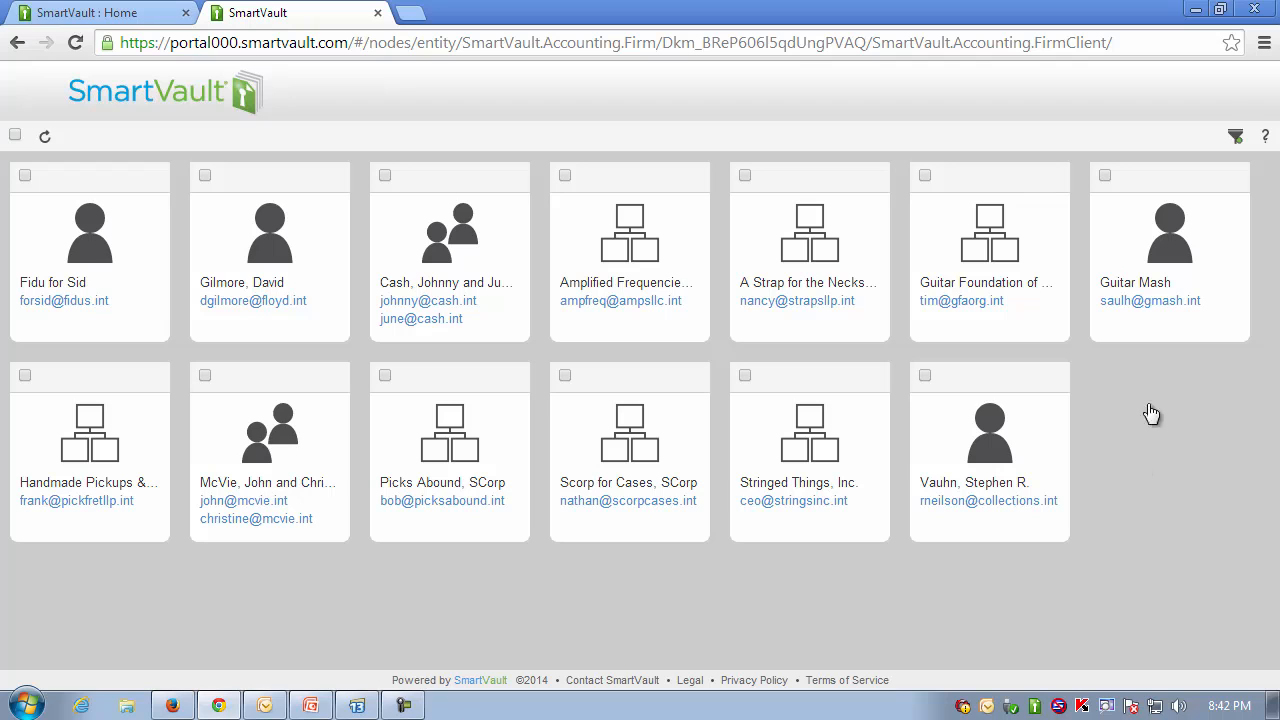
click(1236, 136)
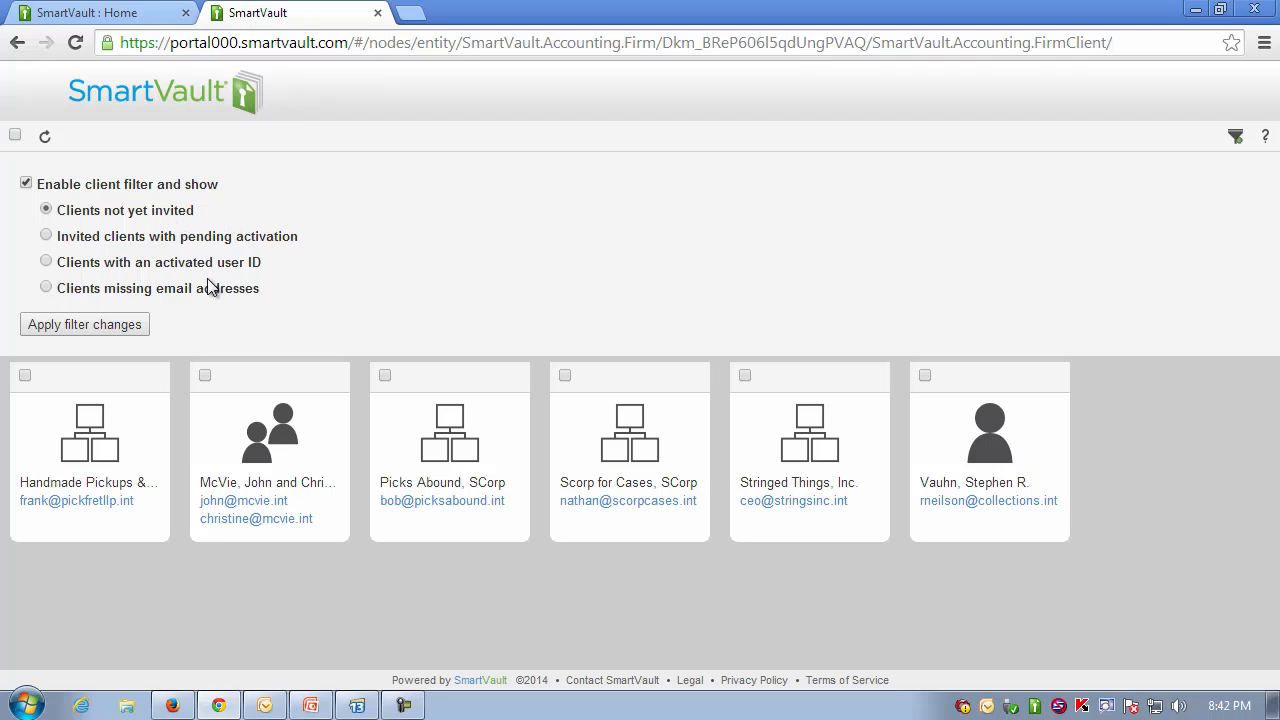
click(135, 324)
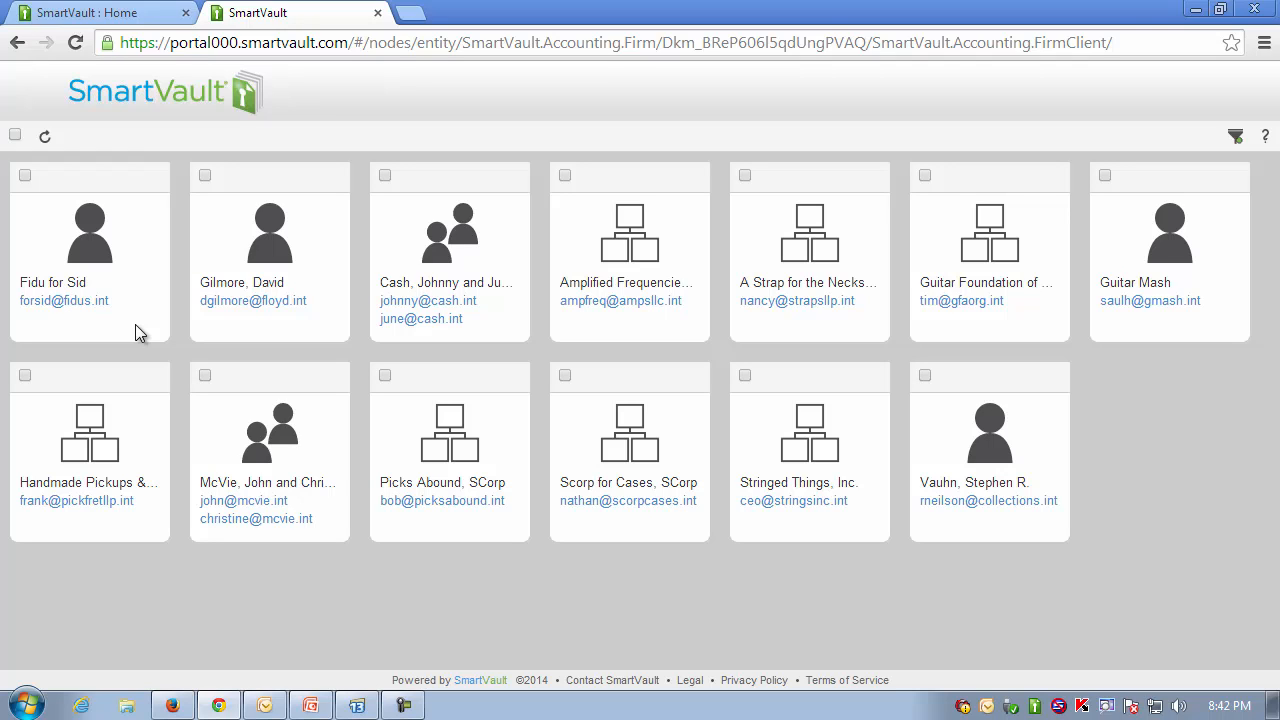
Select only the first two clients in the list, invite them to SmartVault and close the invitation summary
click(16, 136)
click(16, 136)
click(25, 175)
click(205, 177)
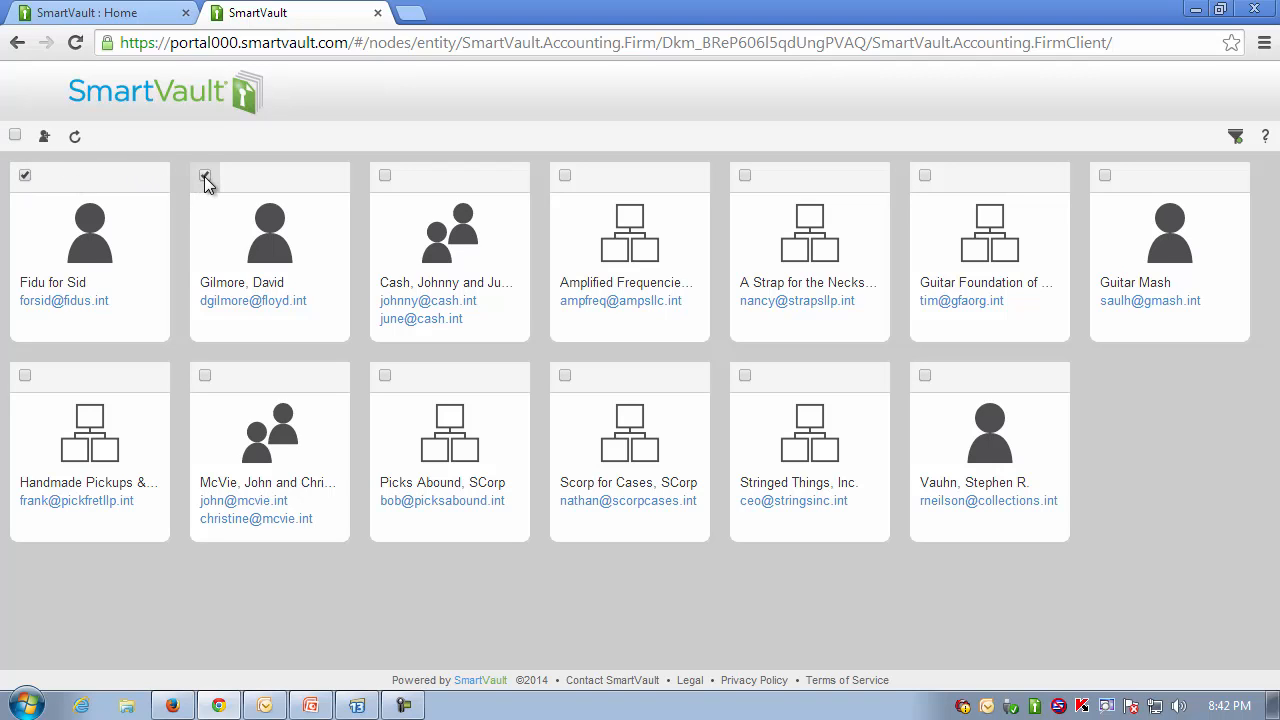
click(45, 136)
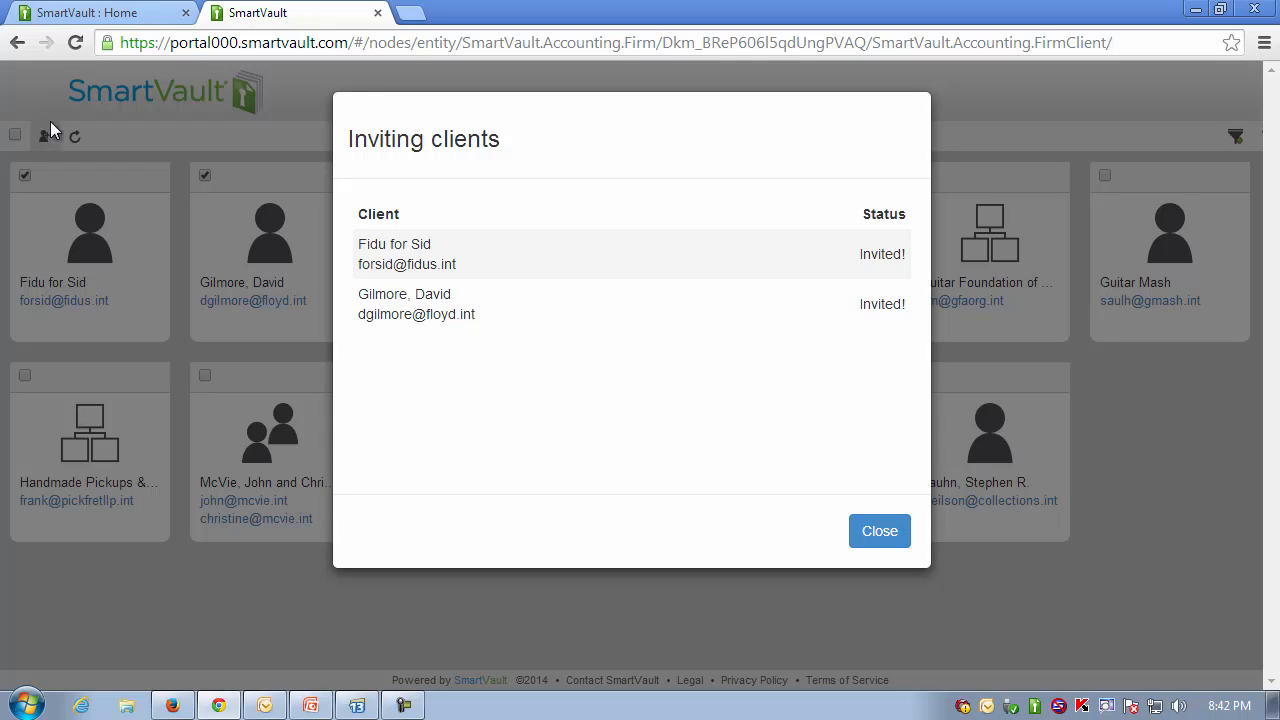
click(890, 531)
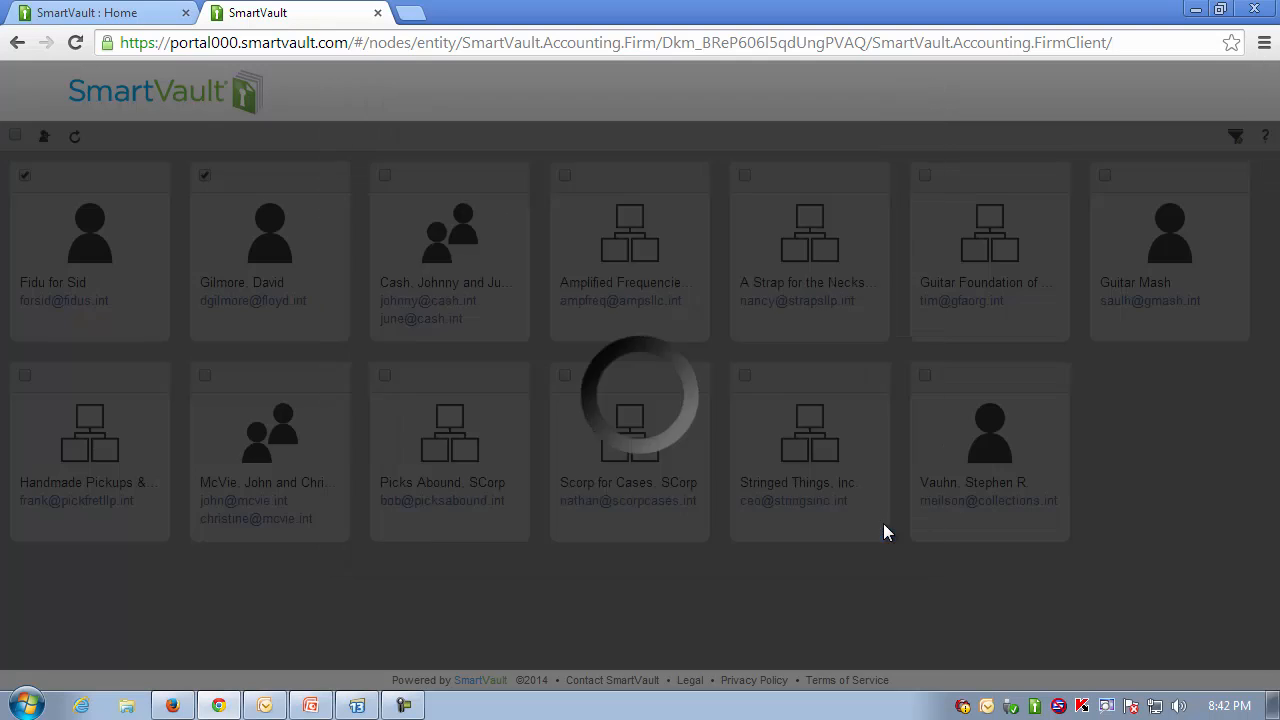